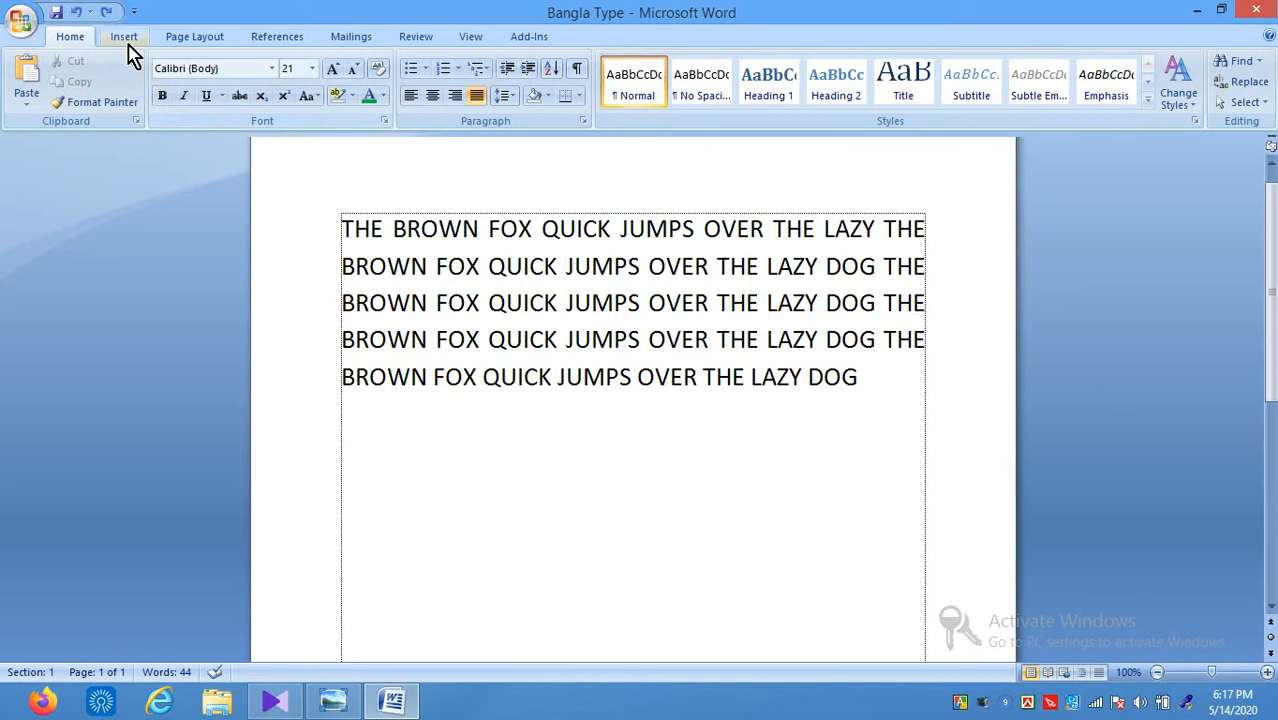
# Step: Print one copy of all pages of the document to the Send To OneNote 2007 printer
pyautogui.click(555, 342)
pyautogui.click(738, 345)
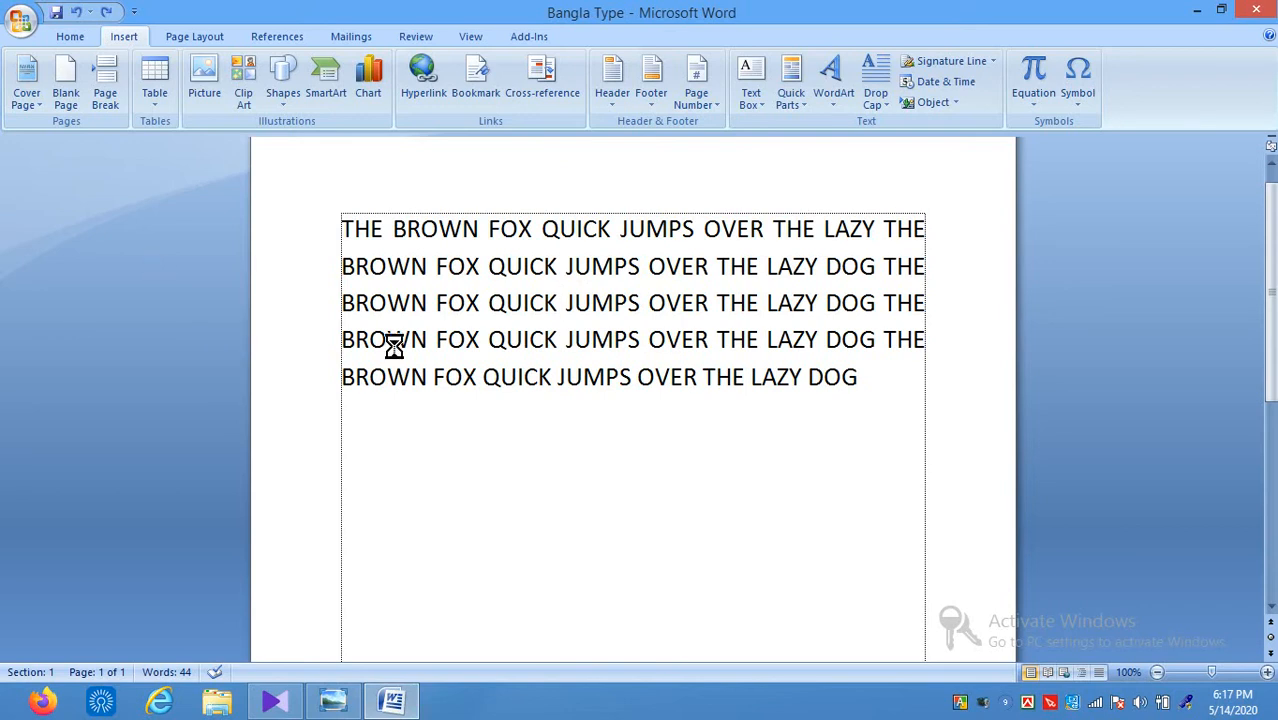
pyautogui.hotkey('ctrl', 'p')
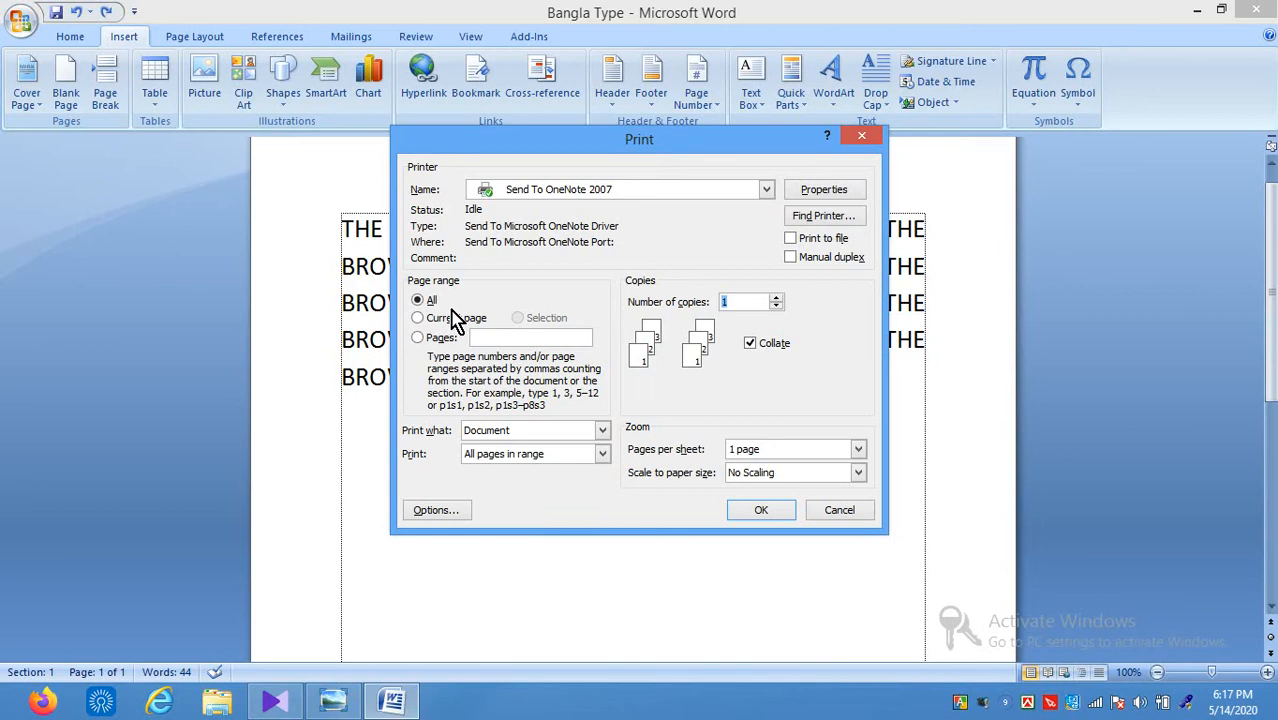
pyautogui.click(767, 191)
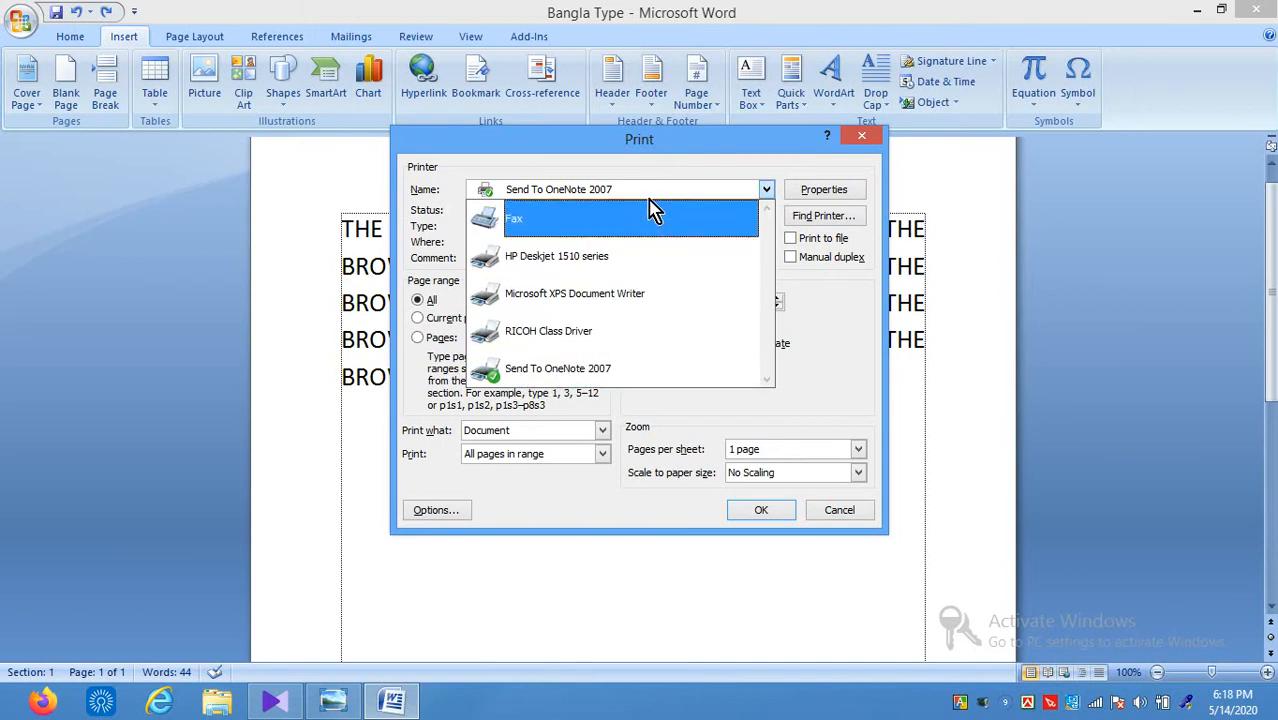
pyautogui.click(757, 510)
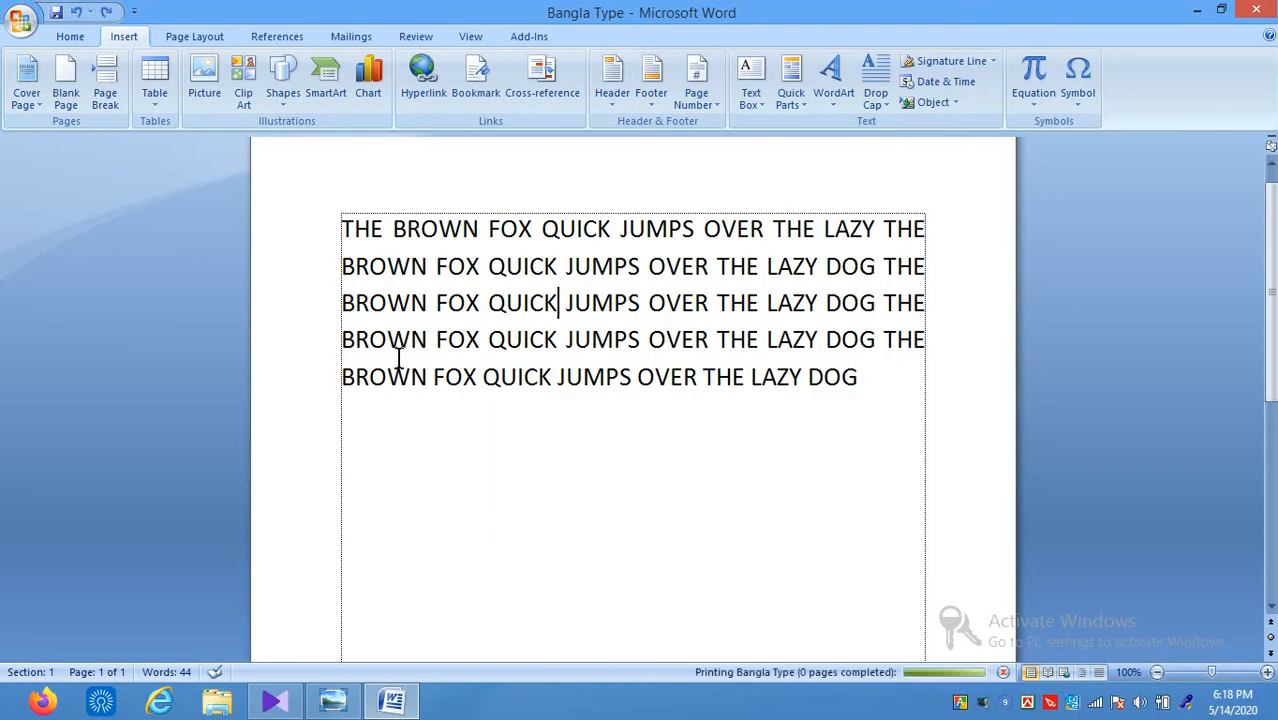
# Step: Reopen the print settings to review the available printers, and leave without printing
pyautogui.click(19, 26)
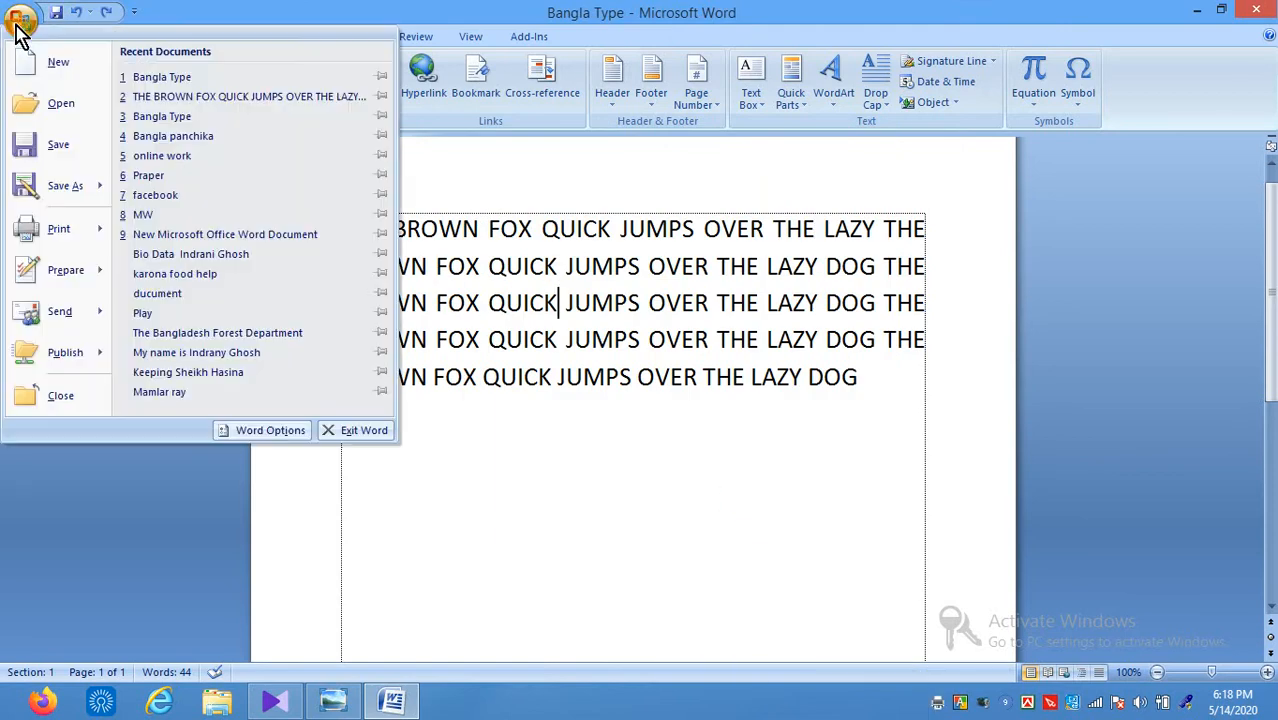
pyautogui.click(57, 233)
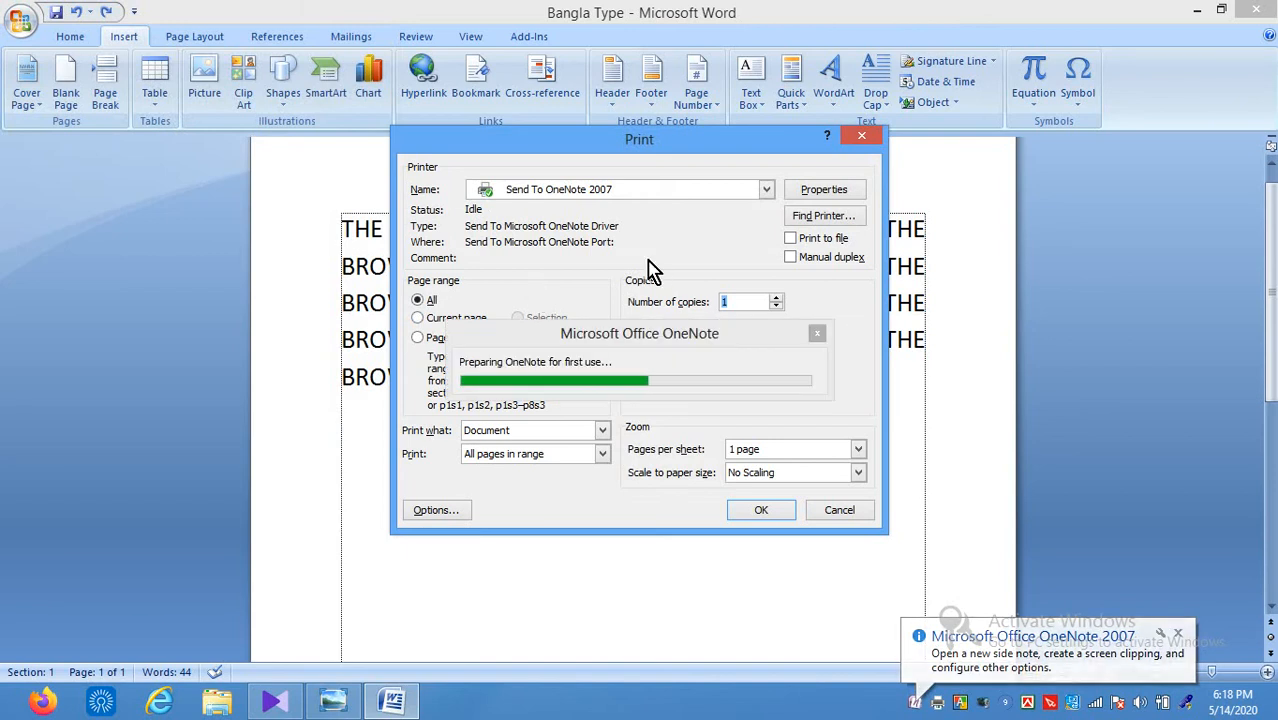
pyautogui.click(765, 190)
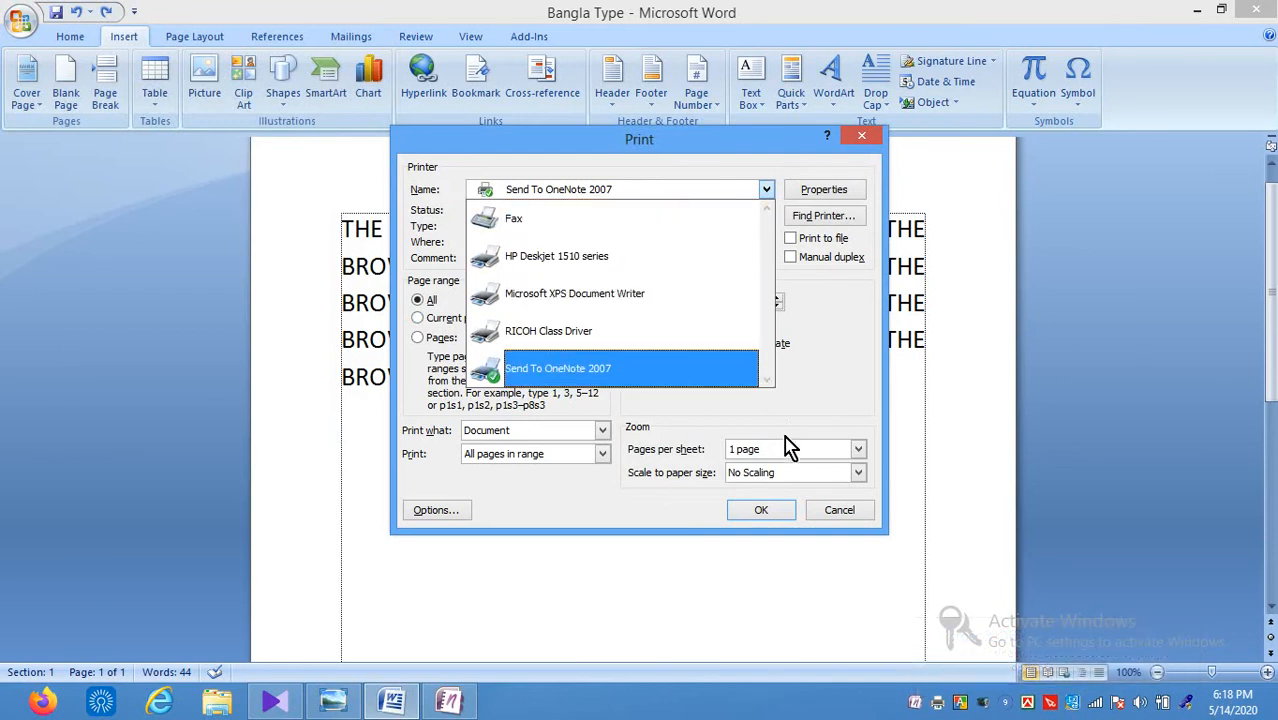
pyautogui.click(836, 511)
pyautogui.click(839, 510)
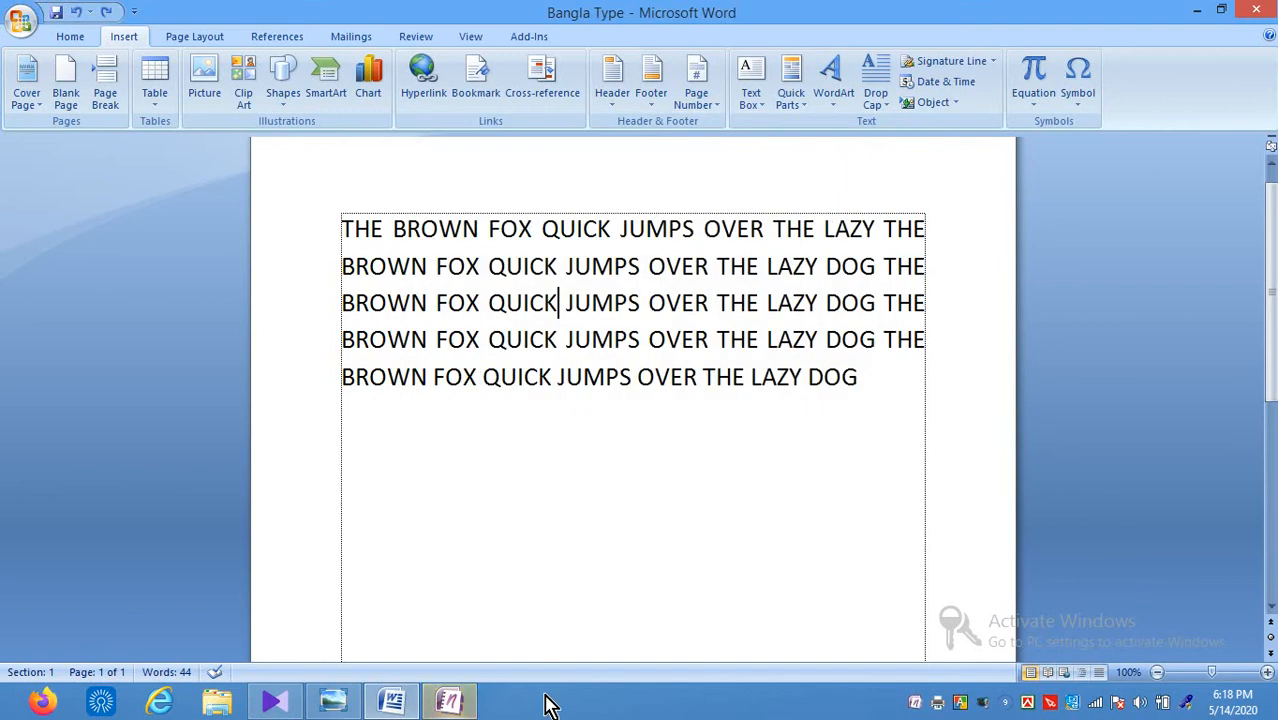
# Step: Close the Microsoft Office OneNote 2007 window
pyautogui.rightClick(452, 690)
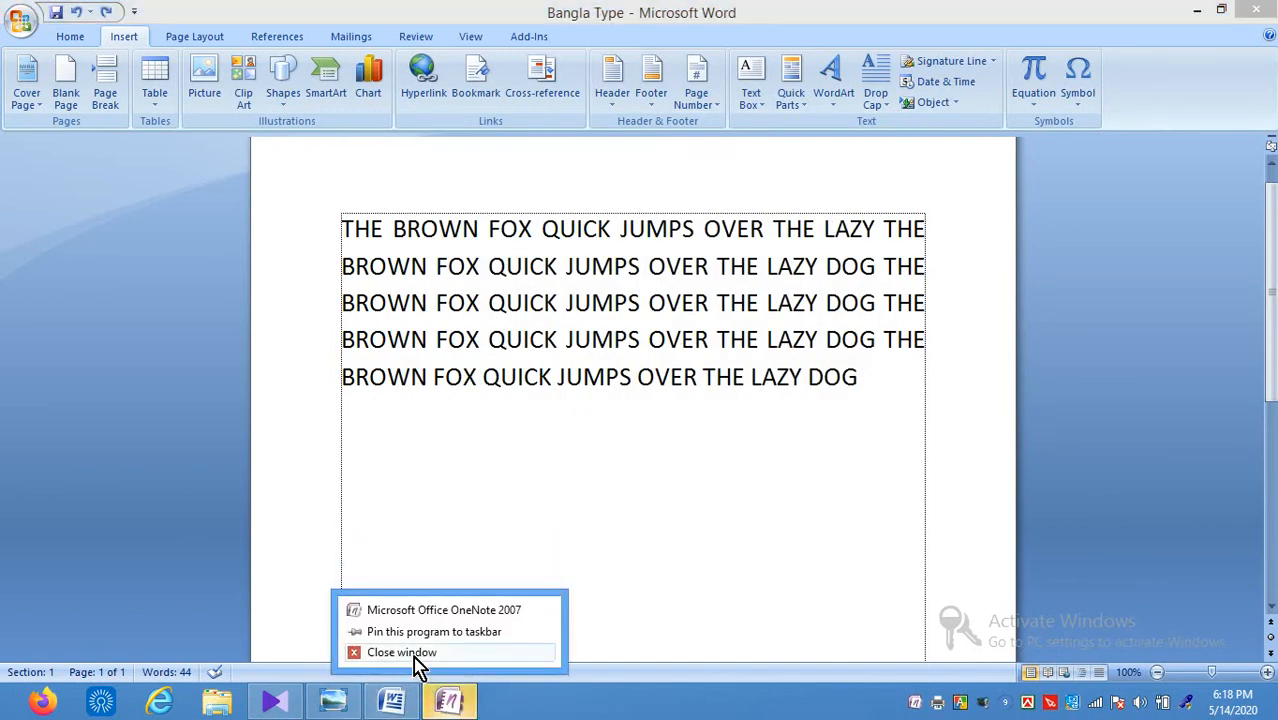
pyautogui.click(415, 658)
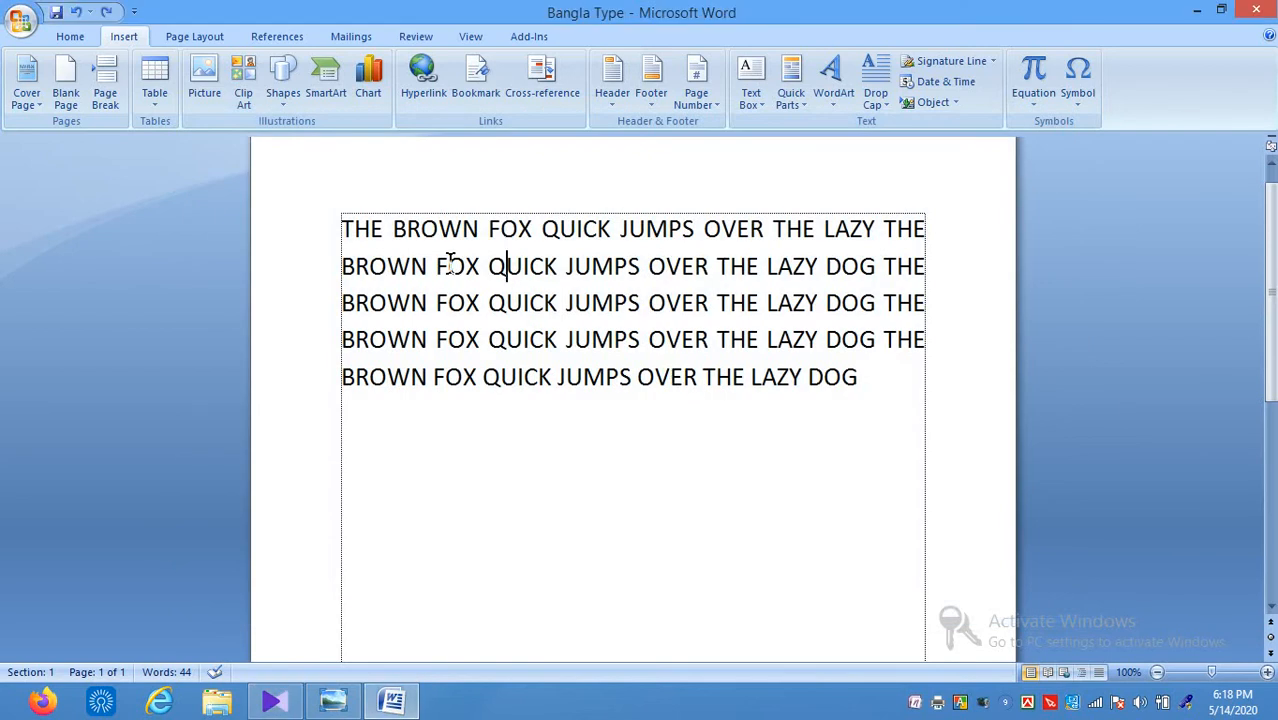
# Step: Check the printer choices for the document once more and cancel the print settings
pyautogui.hotkey('ctrl', 'p')
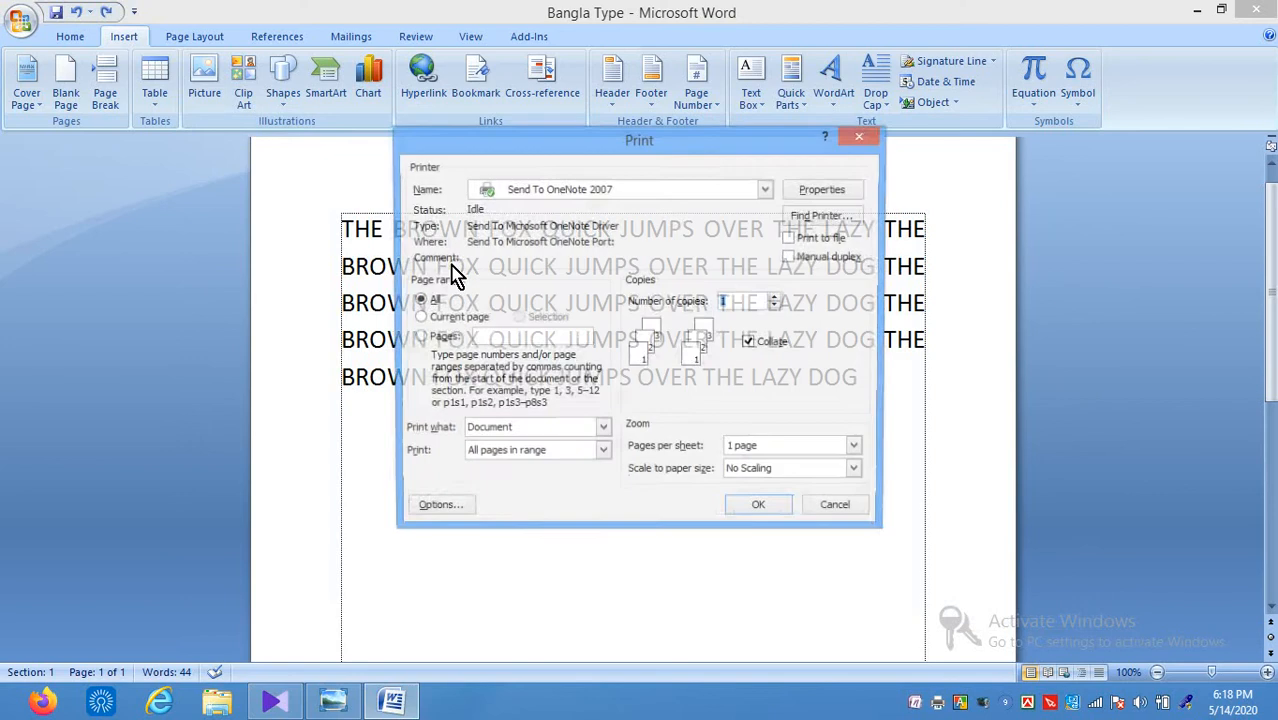
pyautogui.click(624, 193)
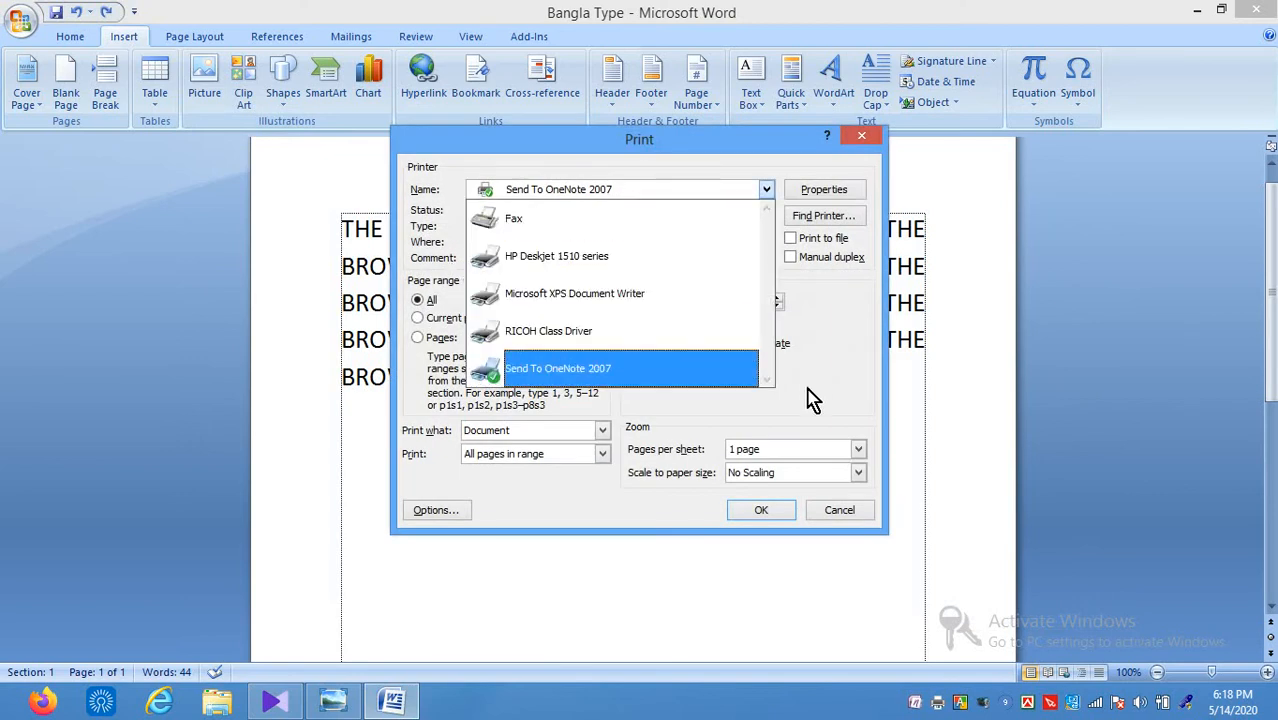
pyautogui.click(830, 422)
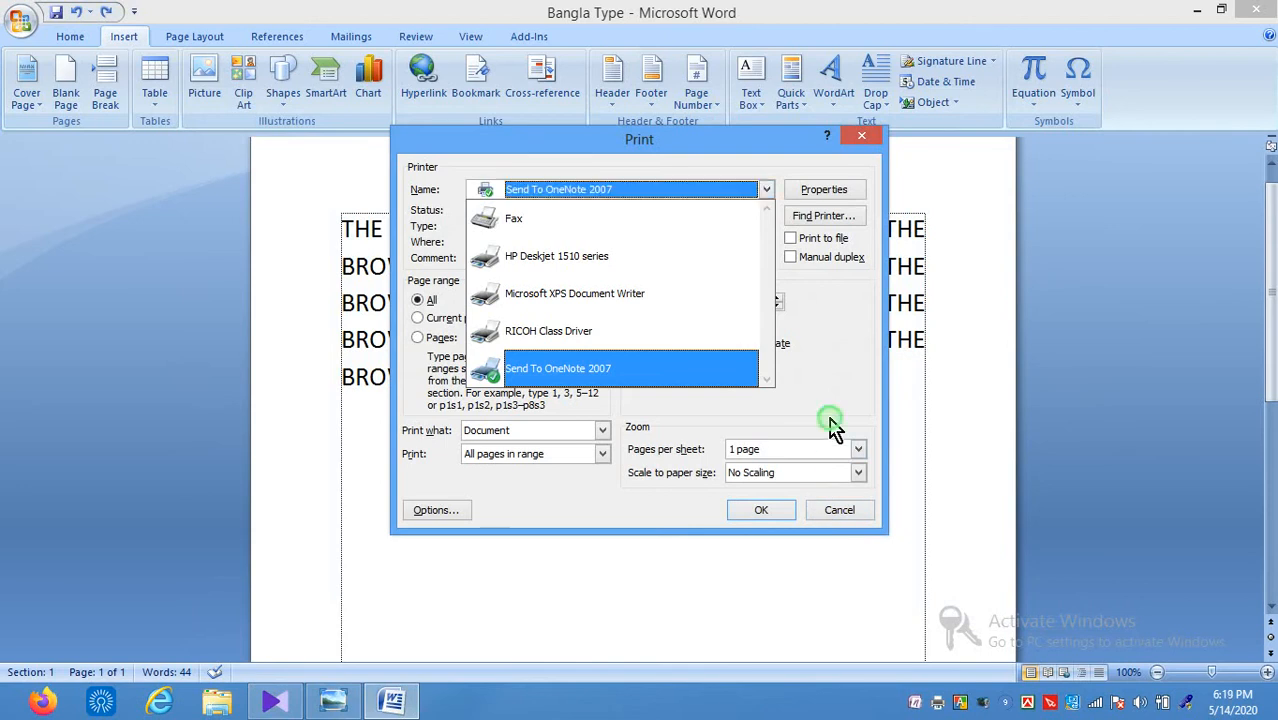
pyautogui.click(838, 511)
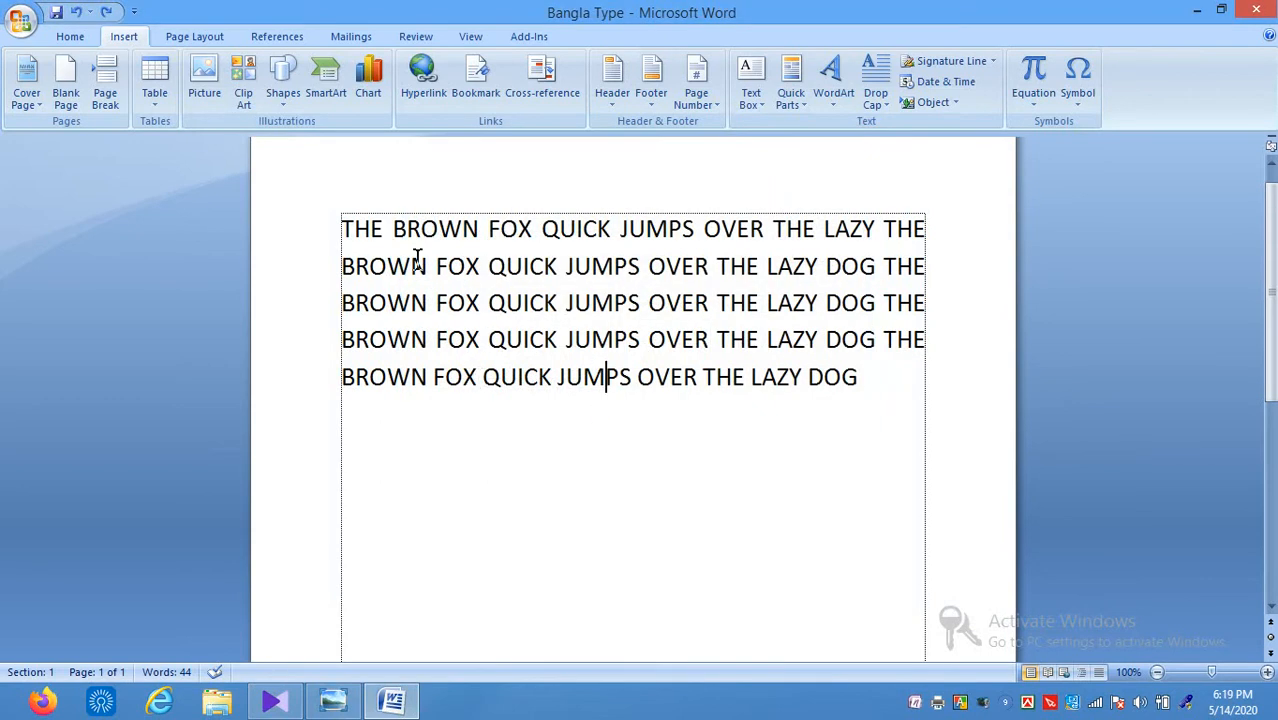
# Step: Insert the built-in Motion cover page in front of the text
pyautogui.click(33, 112)
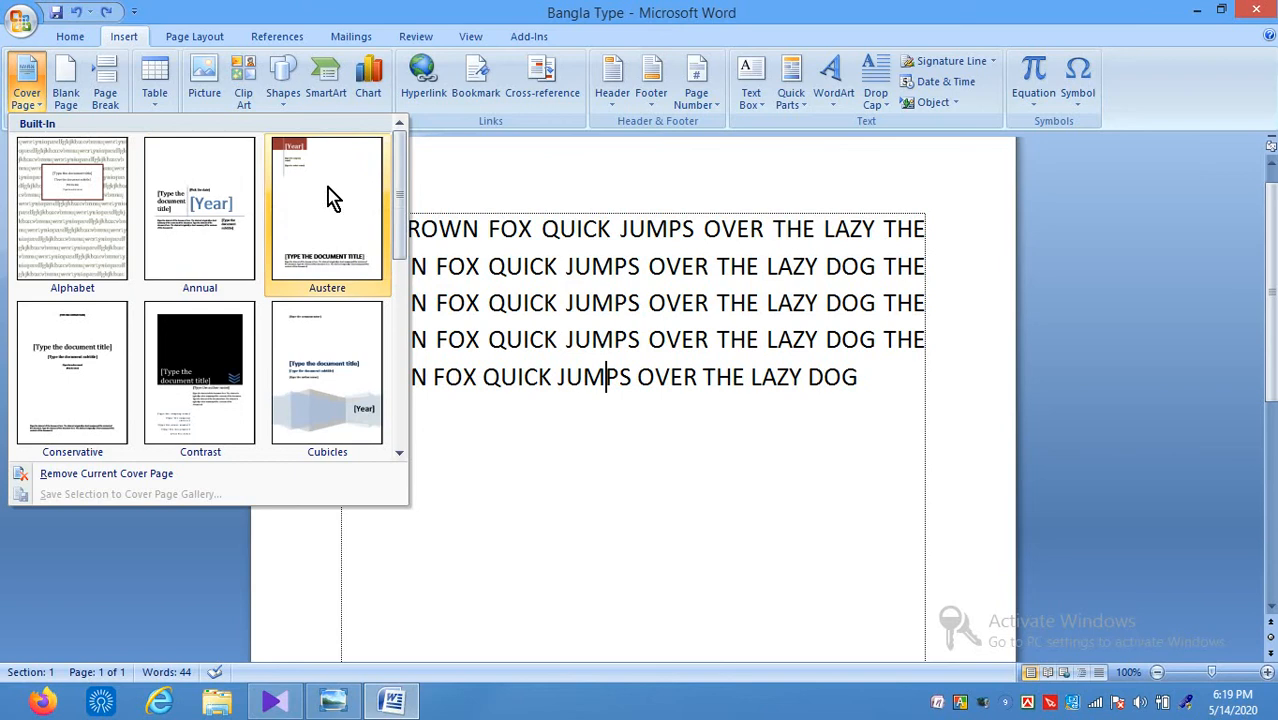
pyautogui.click(399, 453)
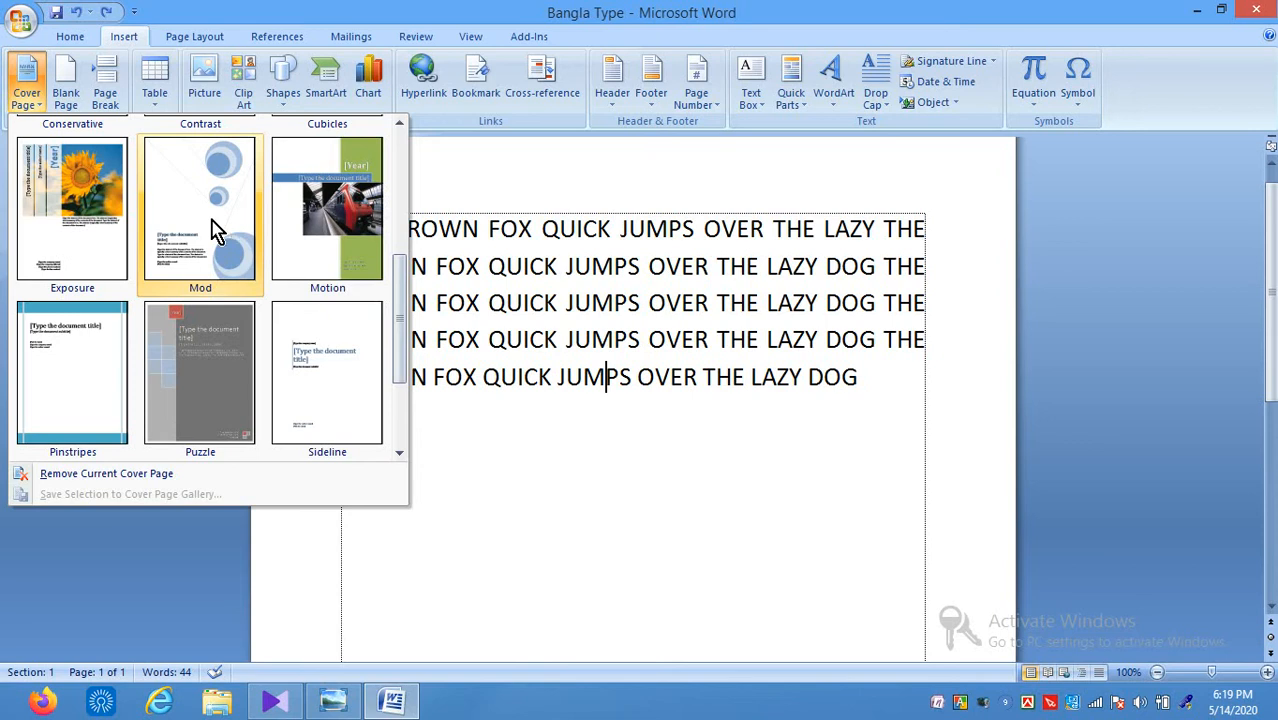
pyautogui.click(392, 152)
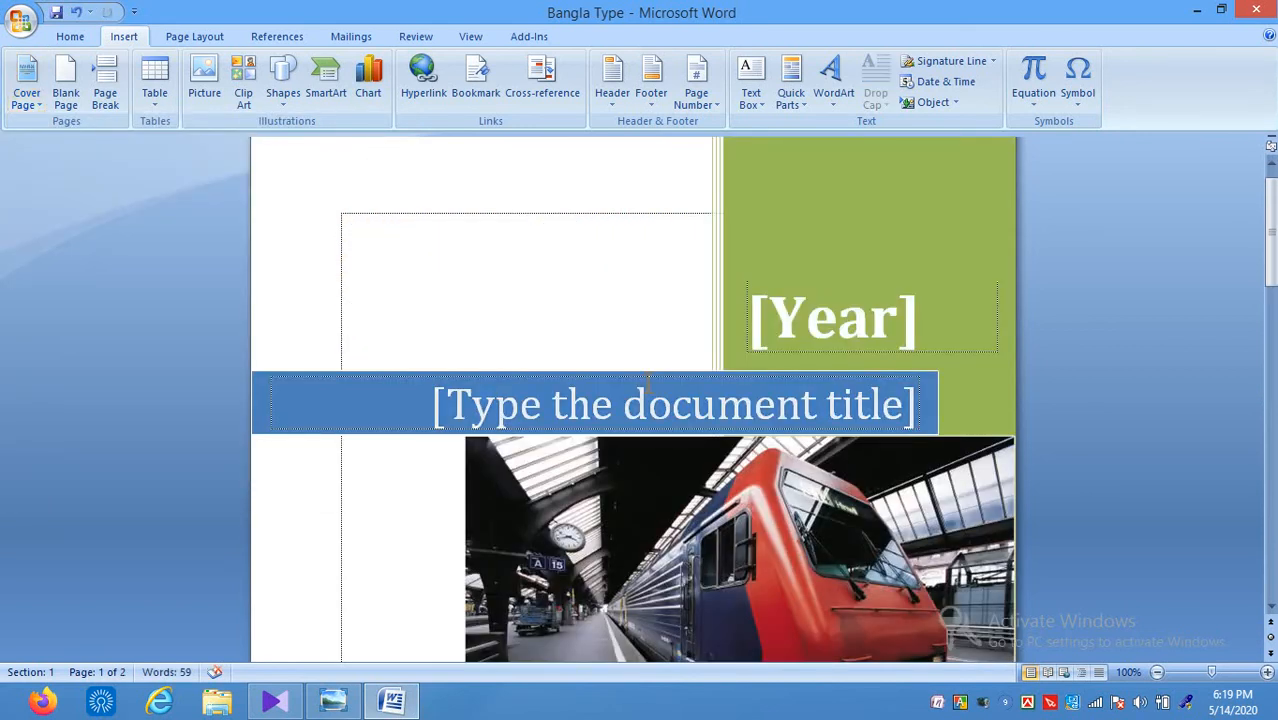
# Step: Examine the Motion cover page's year and title placeholders and its train picture
pyautogui.click(750, 352)
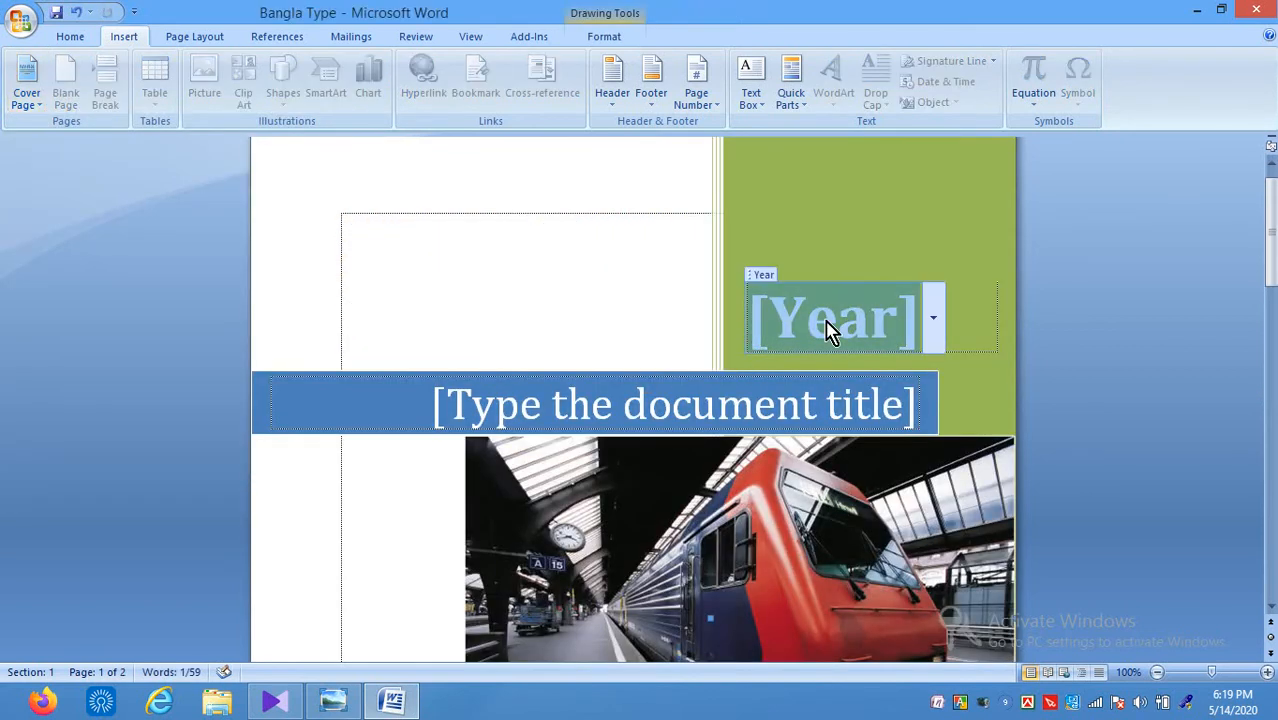
pyautogui.click(522, 420)
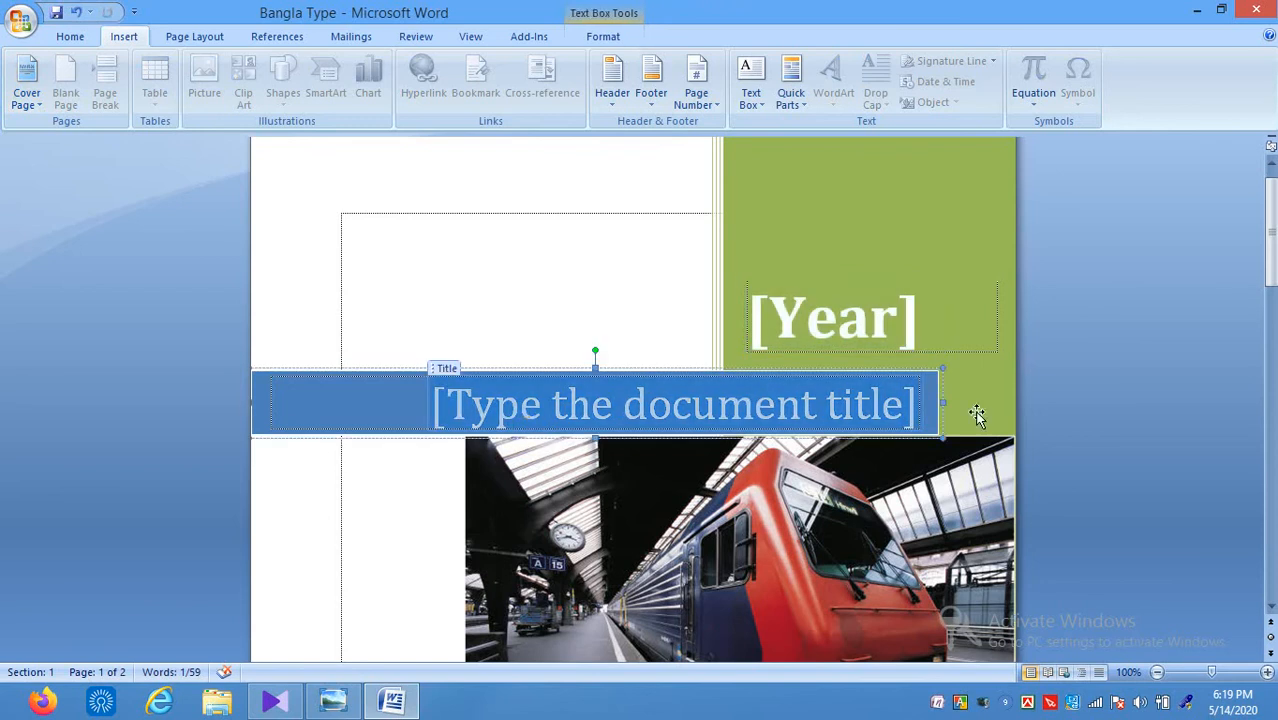
pyautogui.click(1270, 609)
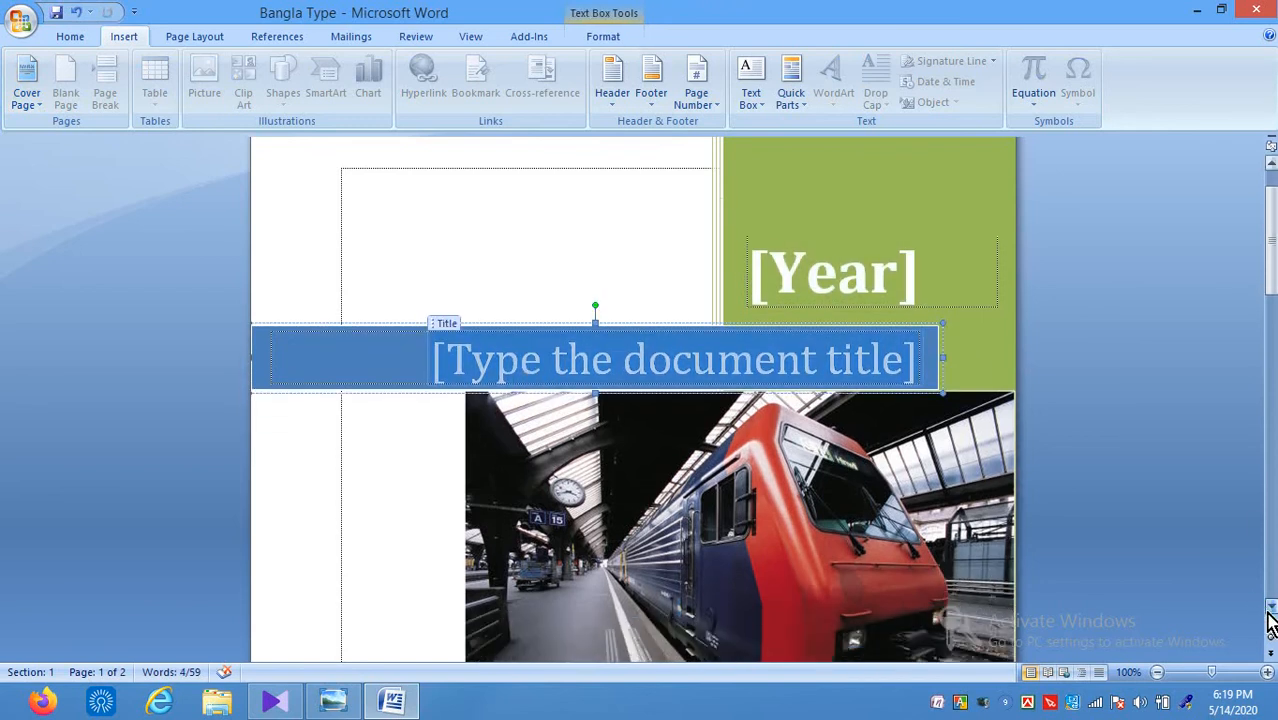
pyautogui.click(1270, 609)
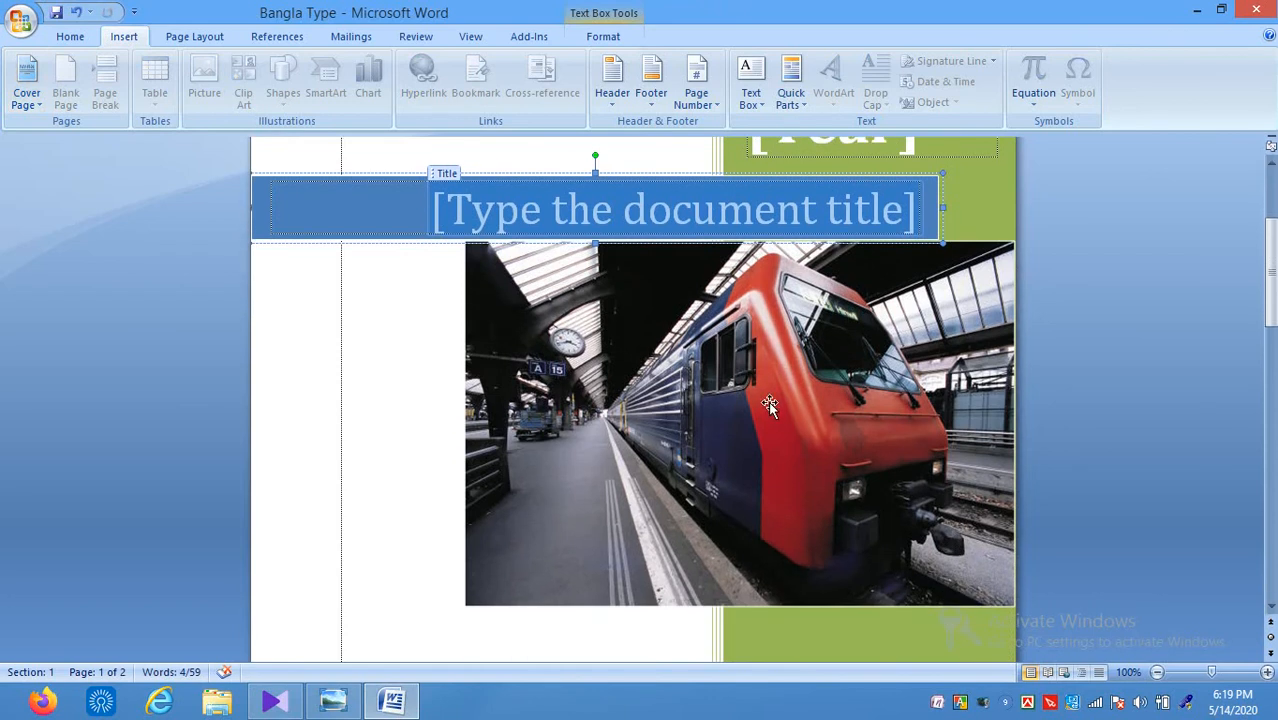
pyautogui.click(1007, 535)
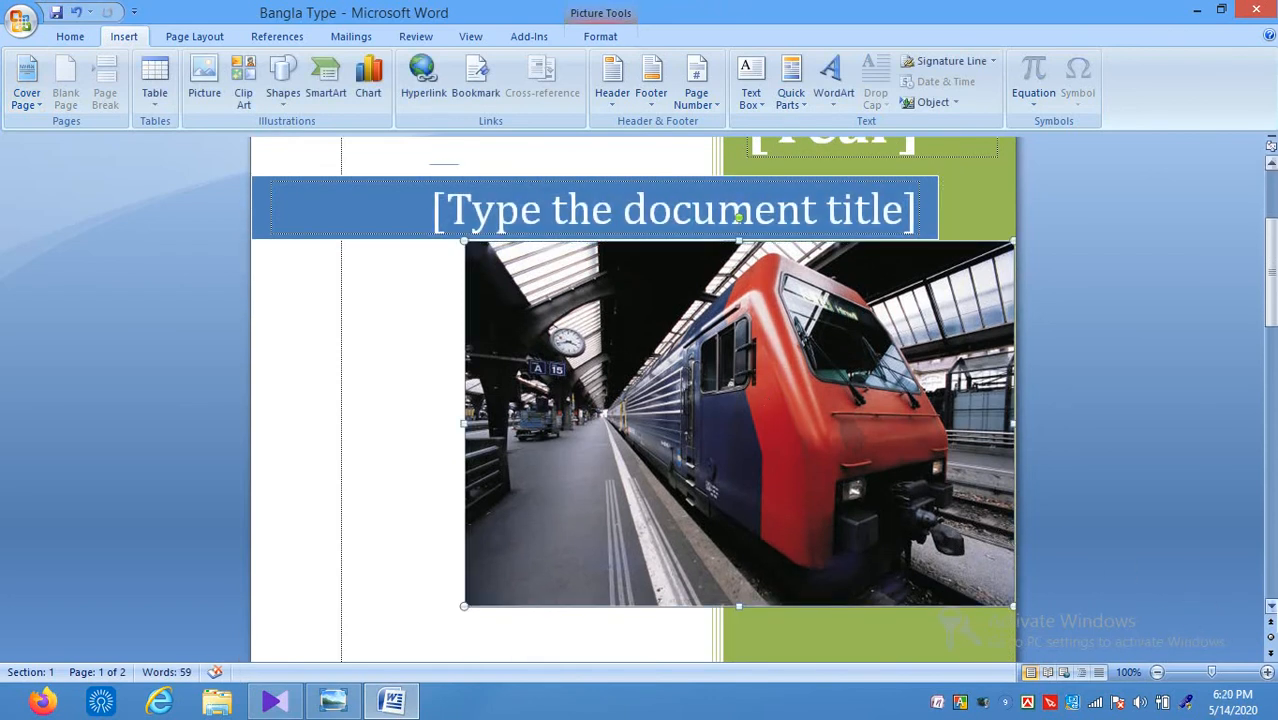
pyautogui.click(1270, 608)
pyautogui.click(1271, 608)
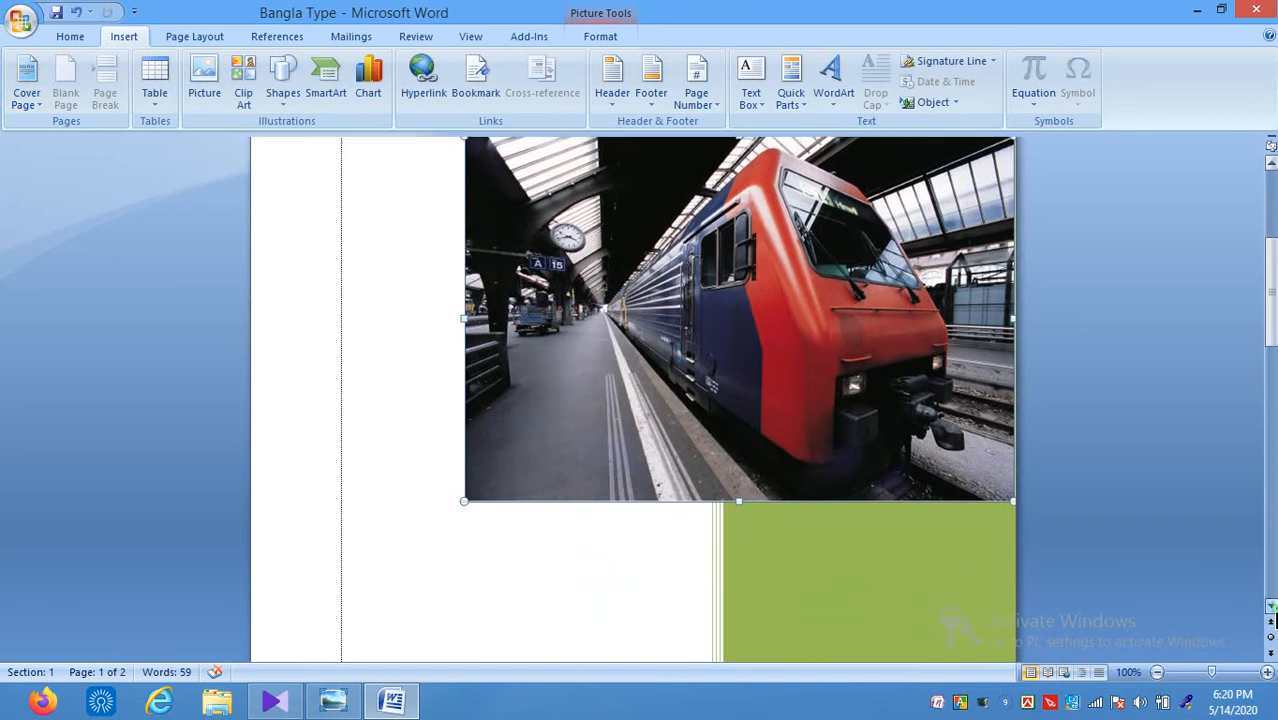
pyautogui.click(1271, 608)
pyautogui.click(1271, 608)
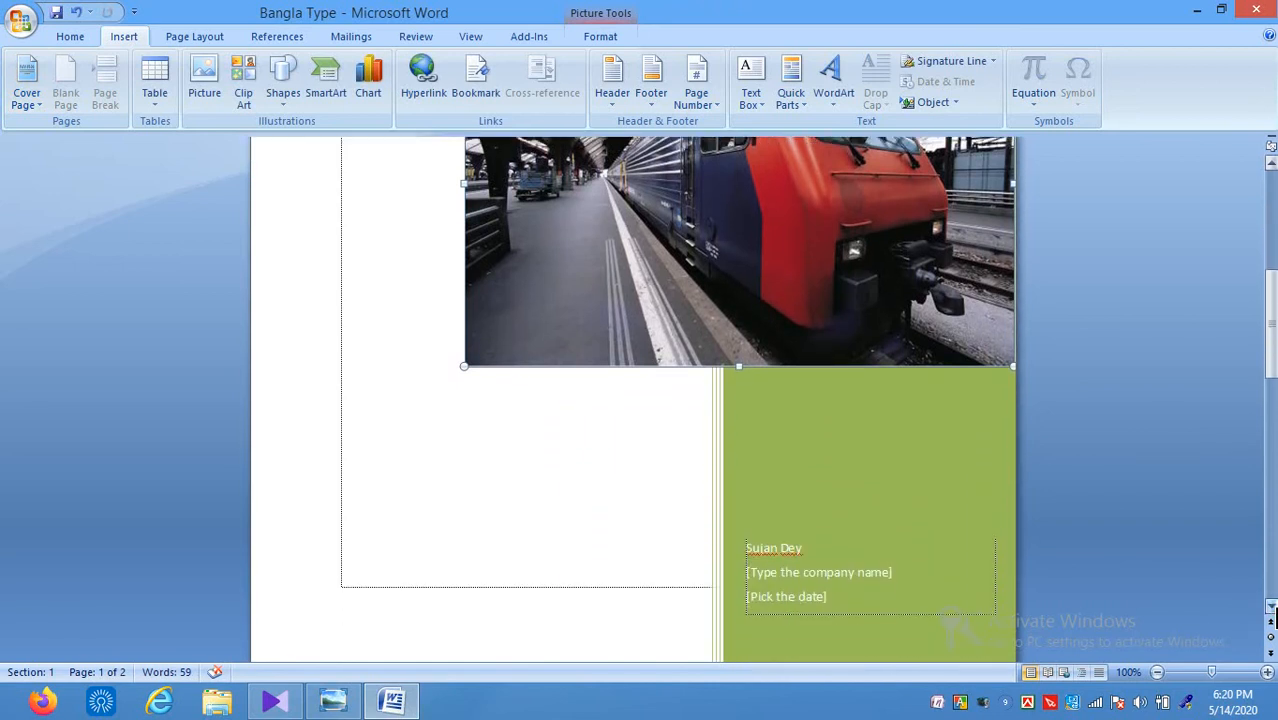
# Step: Examine the author, company name and date fields at the bottom of the Motion cover page, and return to its title area
pyautogui.click(766, 552)
pyautogui.click(768, 572)
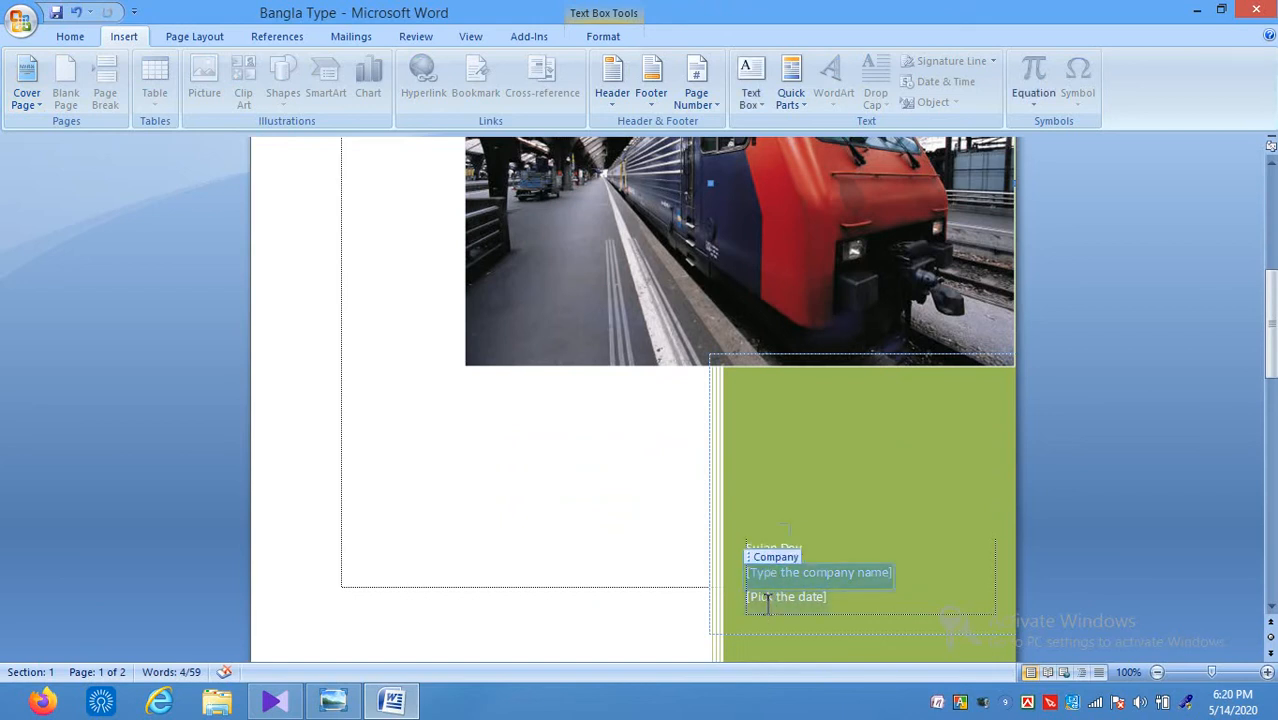
pyautogui.click(767, 598)
pyautogui.click(776, 549)
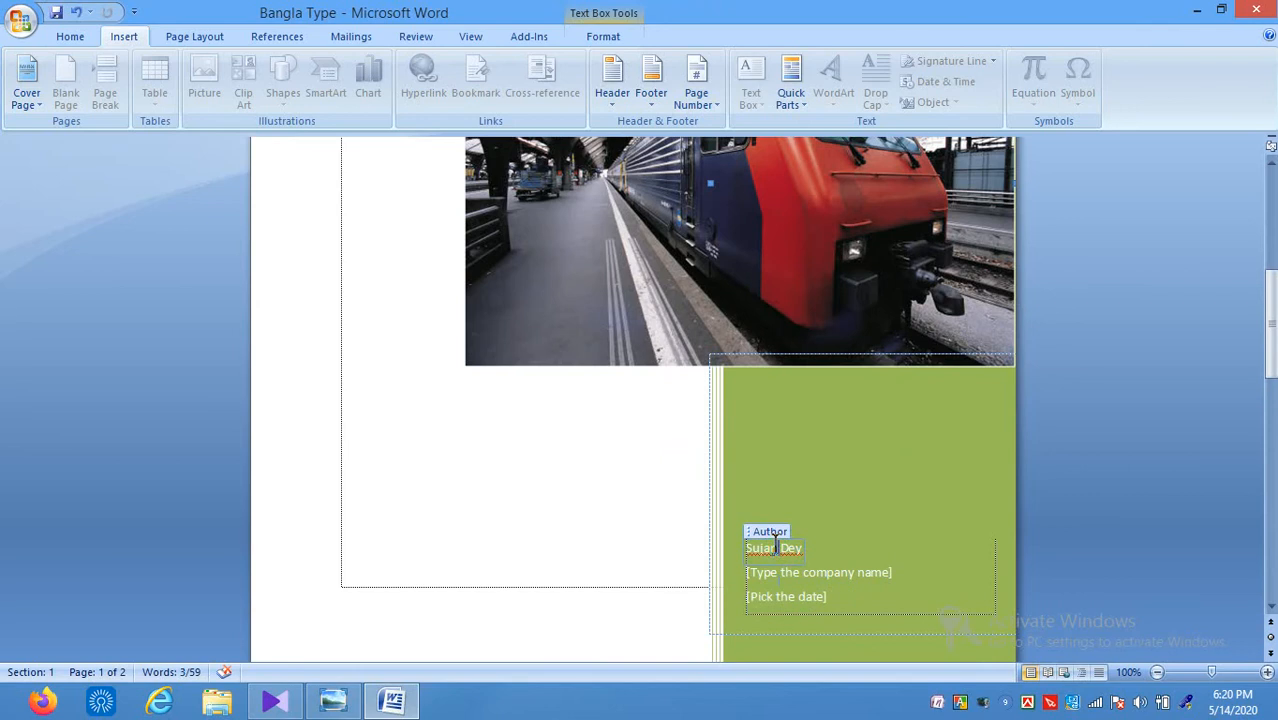
pyautogui.scroll(10, 1262, 172)
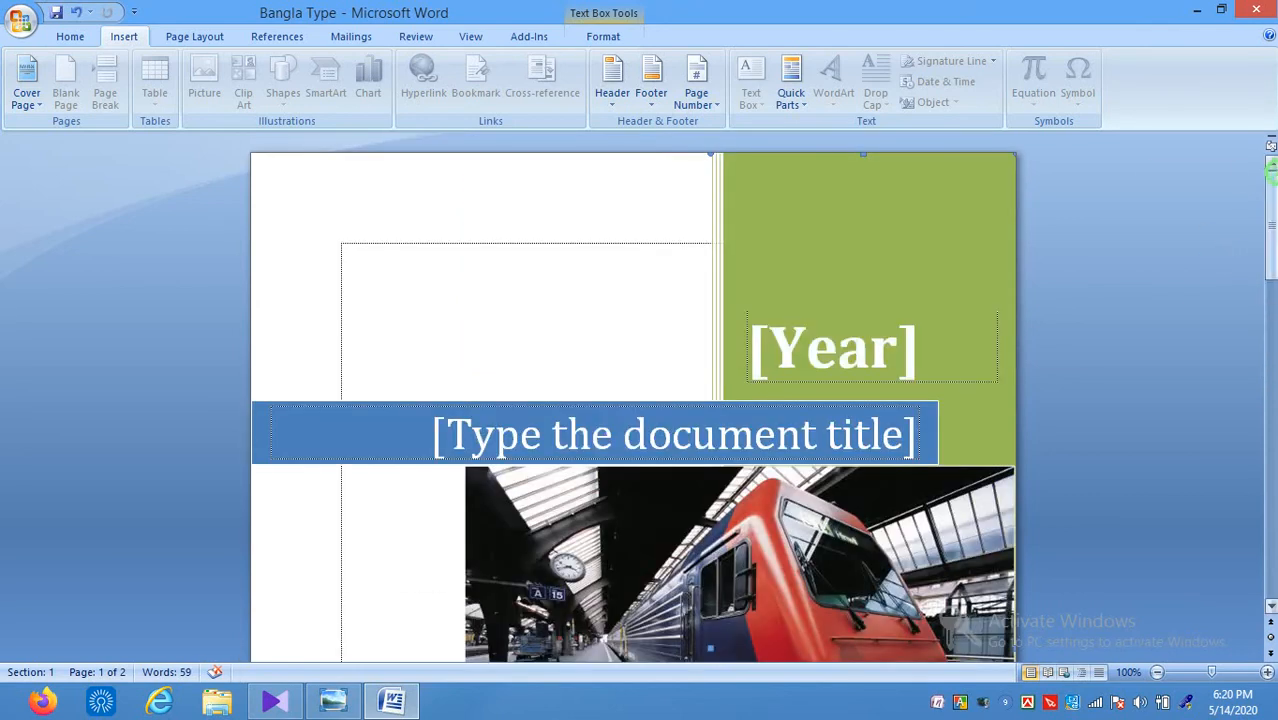
pyautogui.scroll(-4, 1093, 197)
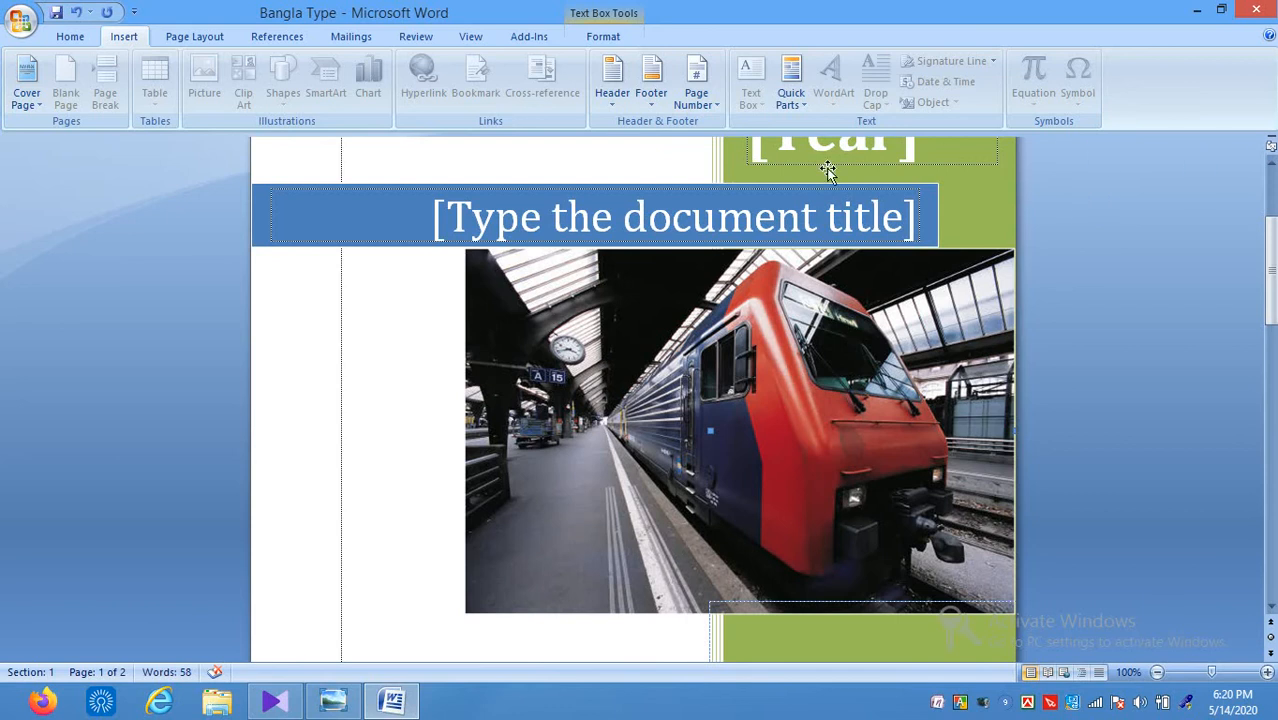
# Step: Replace the current cover page with the built-in Cubicles design
pyautogui.click(105, 114)
pyautogui.click(30, 110)
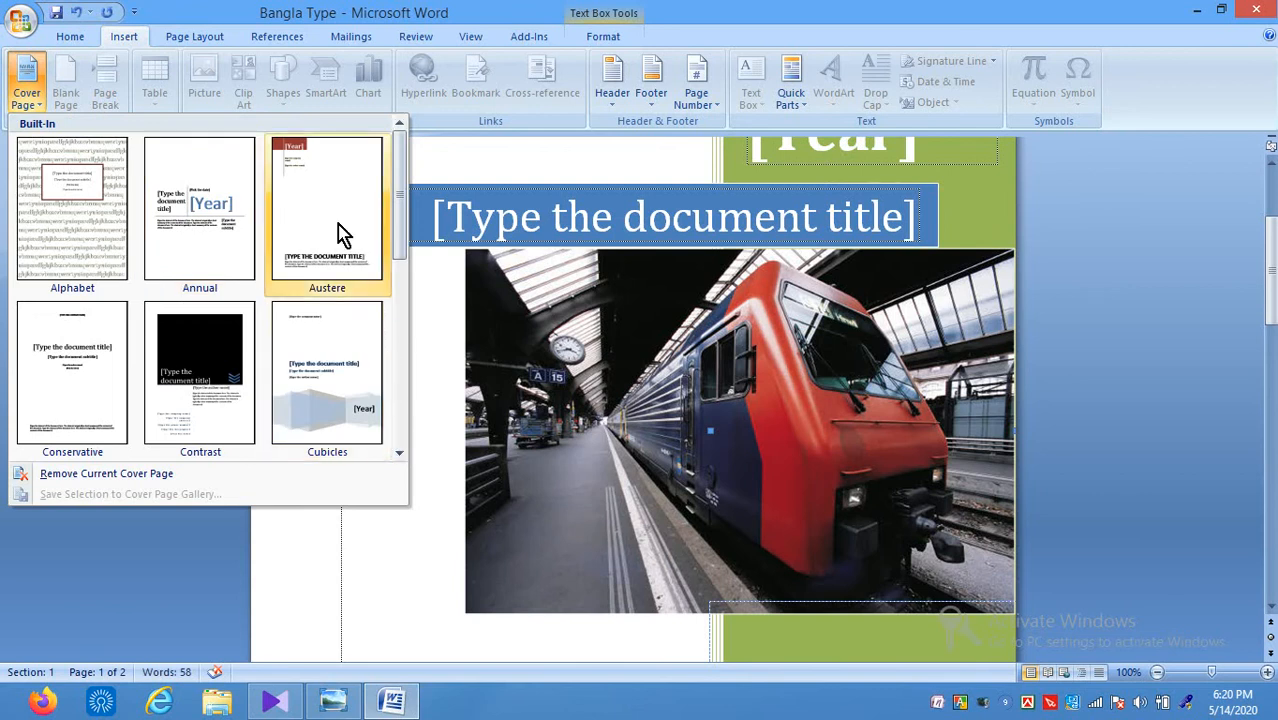
pyautogui.click(335, 341)
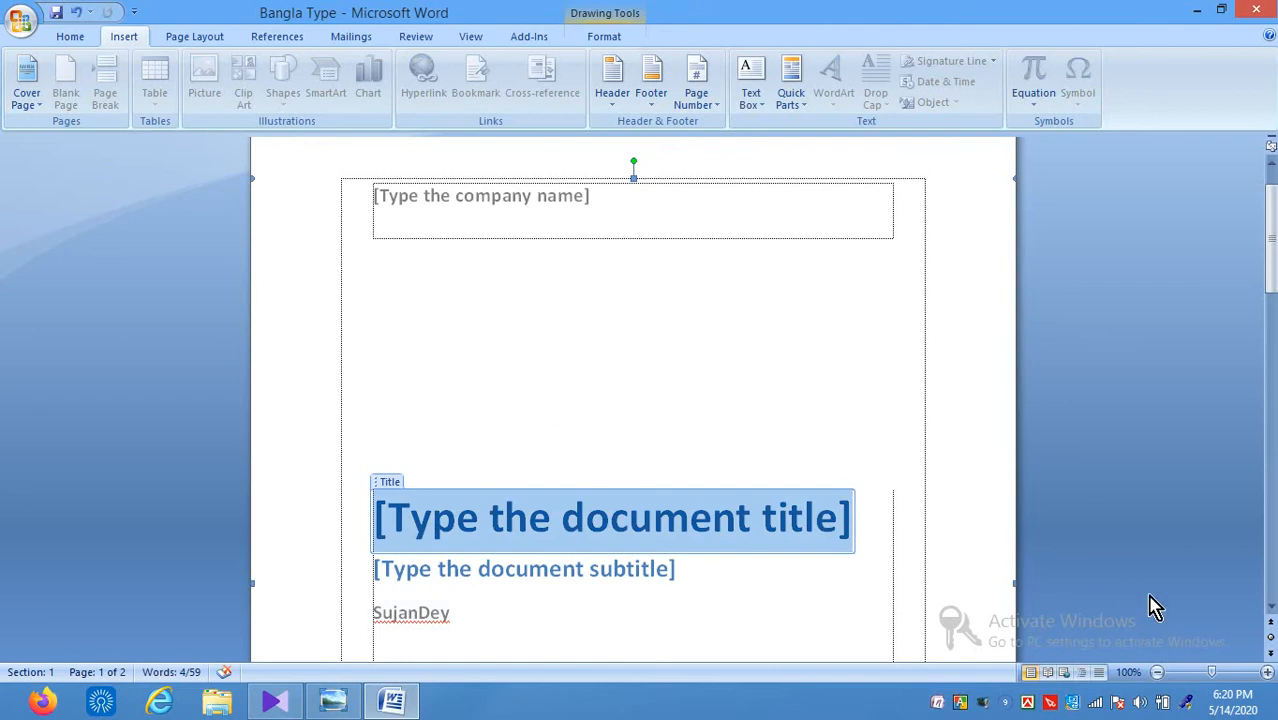
# Step: Look through the Cubicles cover page from its title and subtitle placeholders down to the year graphic and the following text page
pyautogui.click(1271, 606)
pyautogui.click(1271, 606)
pyautogui.click(1271, 606)
pyautogui.click(1271, 606)
pyautogui.click(1271, 606)
pyautogui.click(1271, 606)
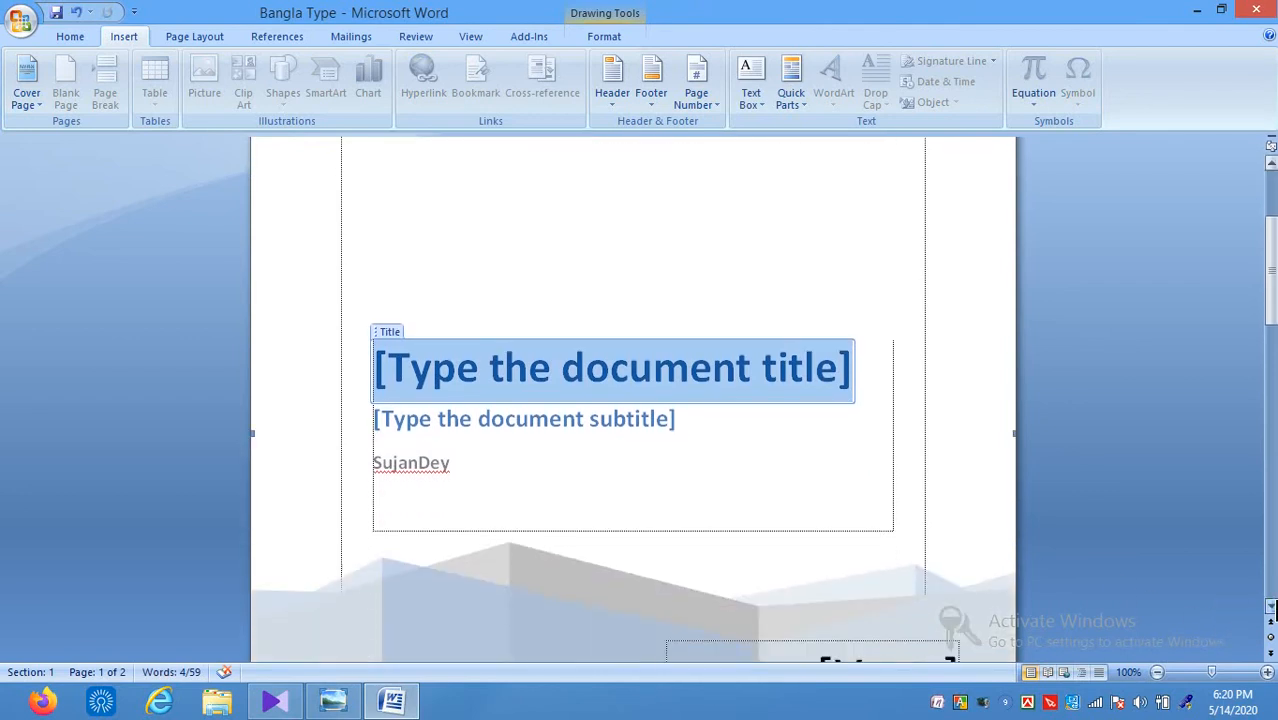
pyautogui.click(1271, 606)
pyautogui.click(1271, 606)
pyautogui.click(1271, 606)
pyautogui.click(1271, 606)
pyautogui.click(1271, 606)
pyautogui.click(1271, 606)
pyautogui.click(1271, 606)
pyautogui.scroll(-5, 1273, 608)
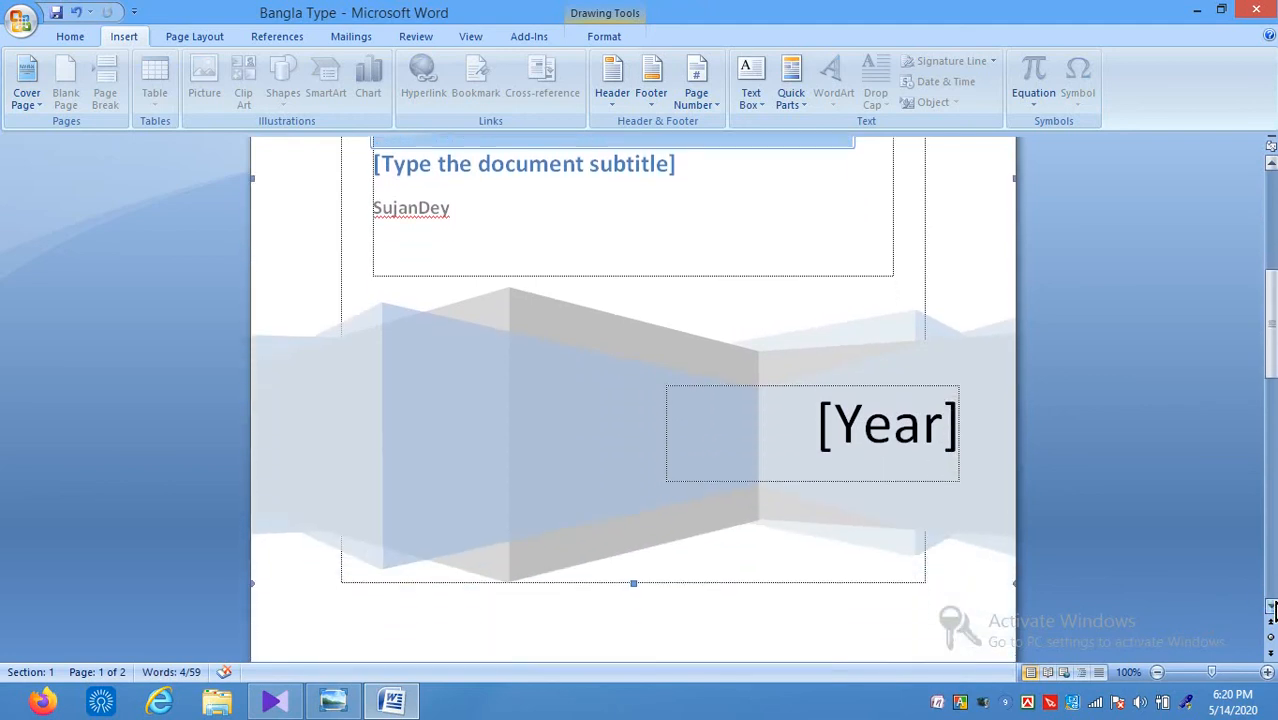
pyautogui.scroll(-2, 1273, 608)
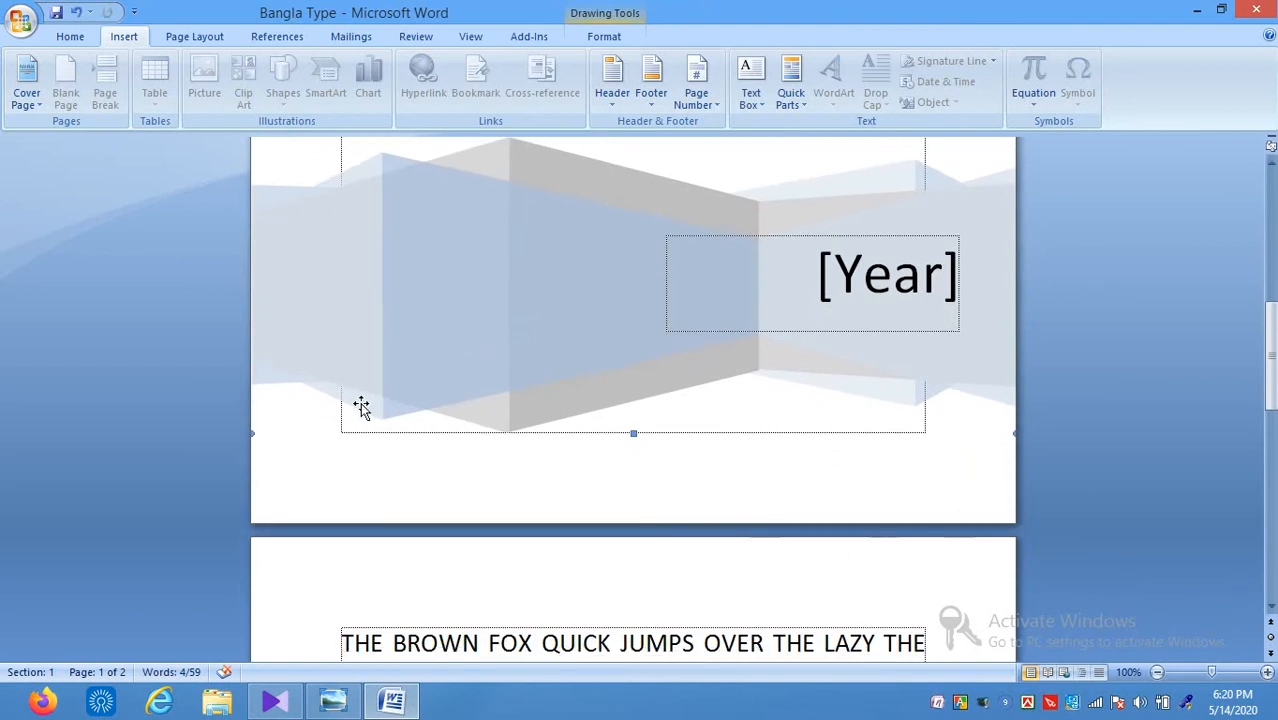
# Step: Undo the cover page insertions so that only the original text page remains
pyautogui.hotkey('ctrl', 'z')
pyautogui.hotkey('ctrl', 'z')
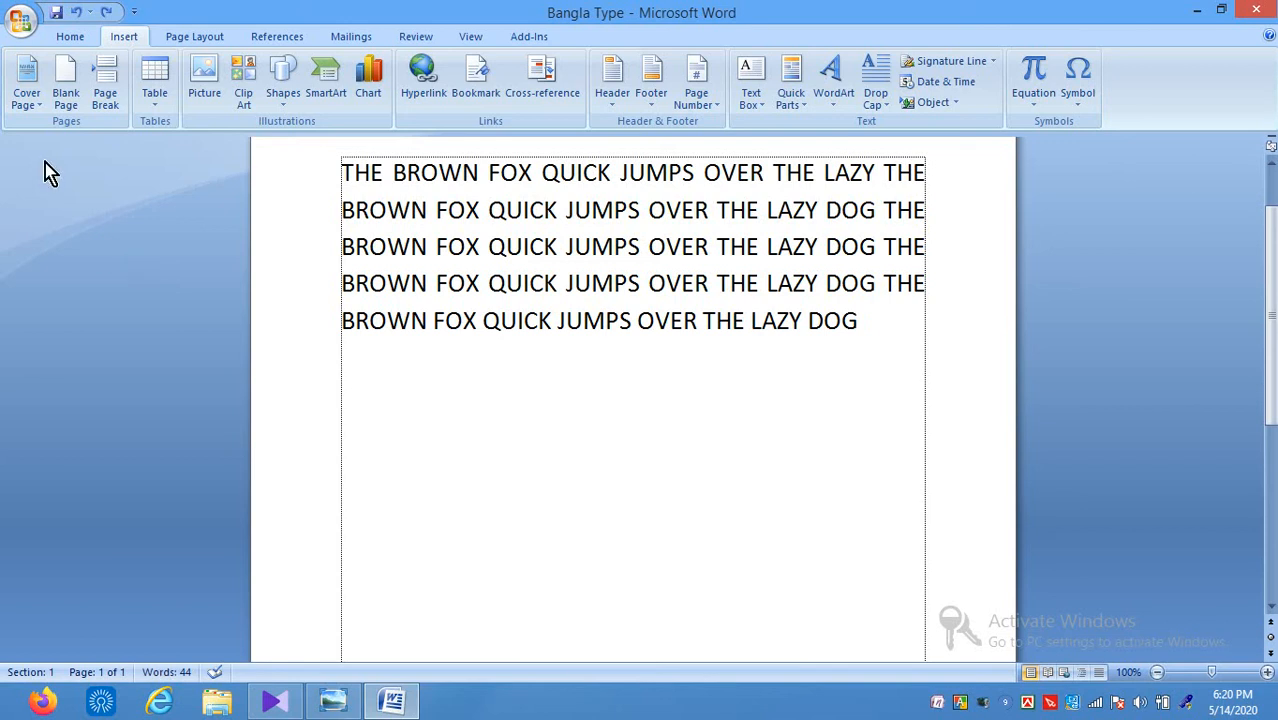
# Step: Insert a blank page into the document
pyautogui.click(74, 108)
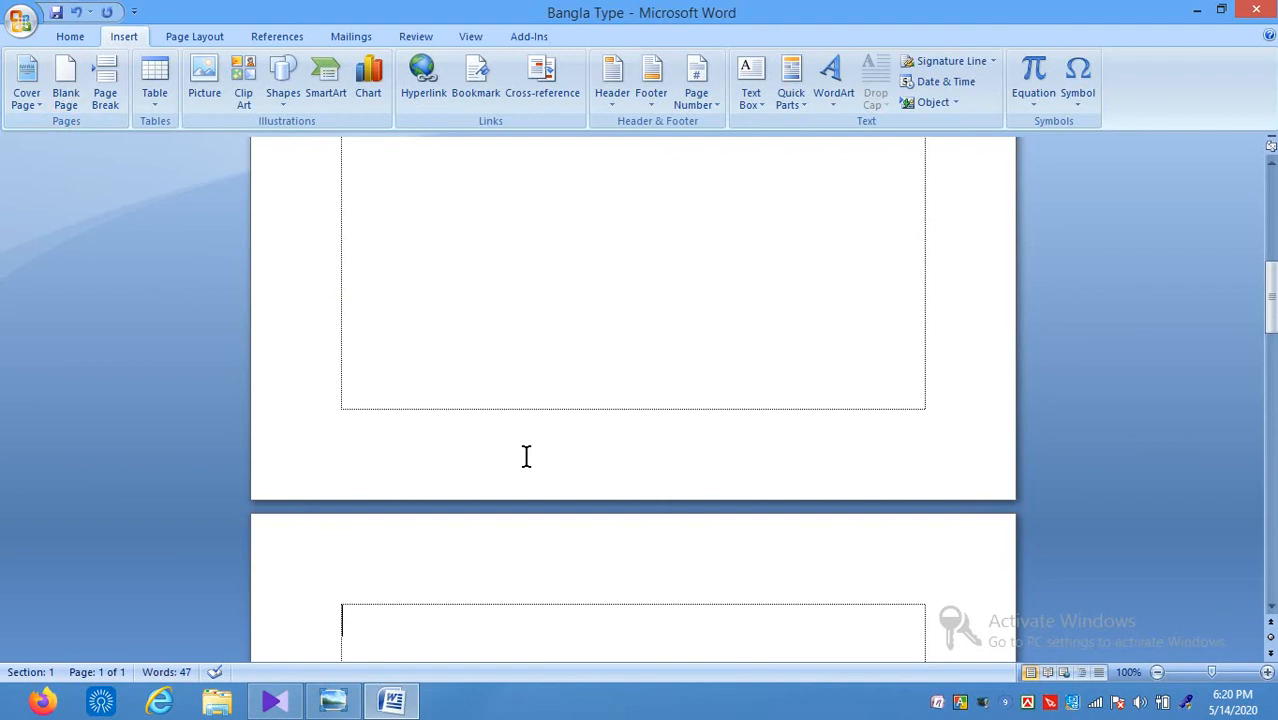
# Step: Insert a page break within the word OVER in the fourth text line, and another at the centered empty line on page 2
pyautogui.moveTo(1272, 205); pyautogui.dragTo(1272, 193)
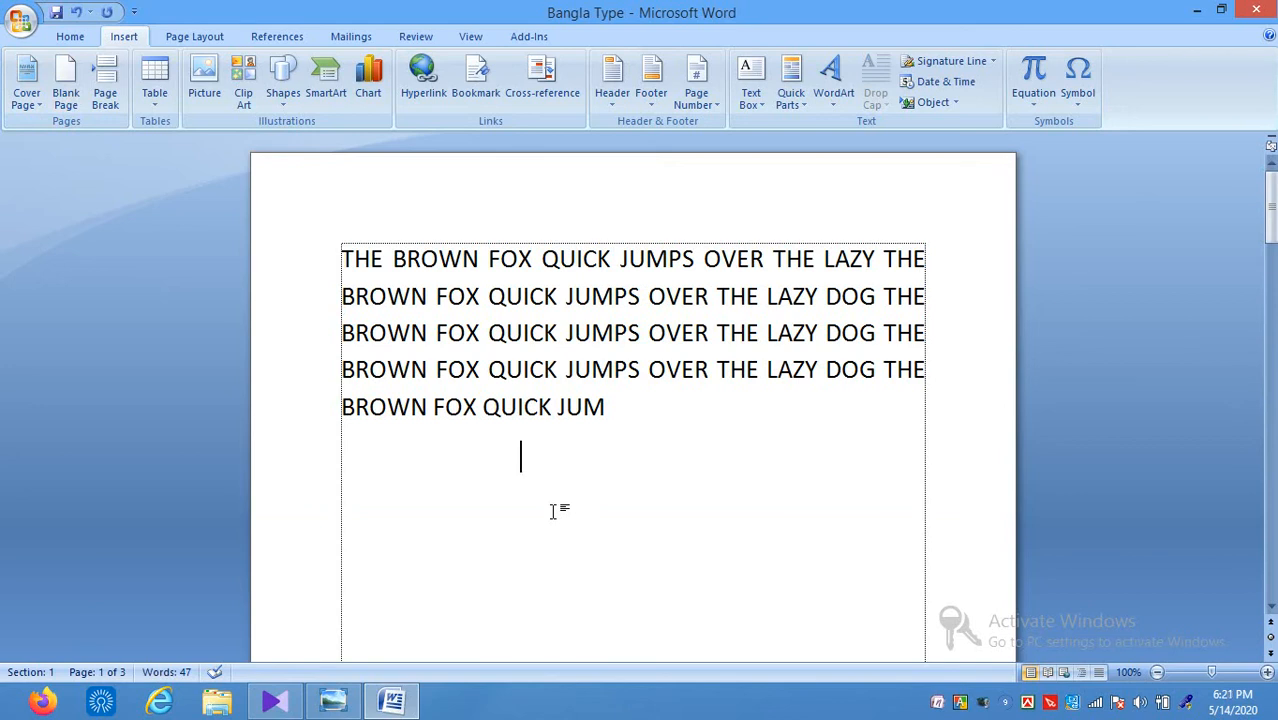
pyautogui.click(632, 431)
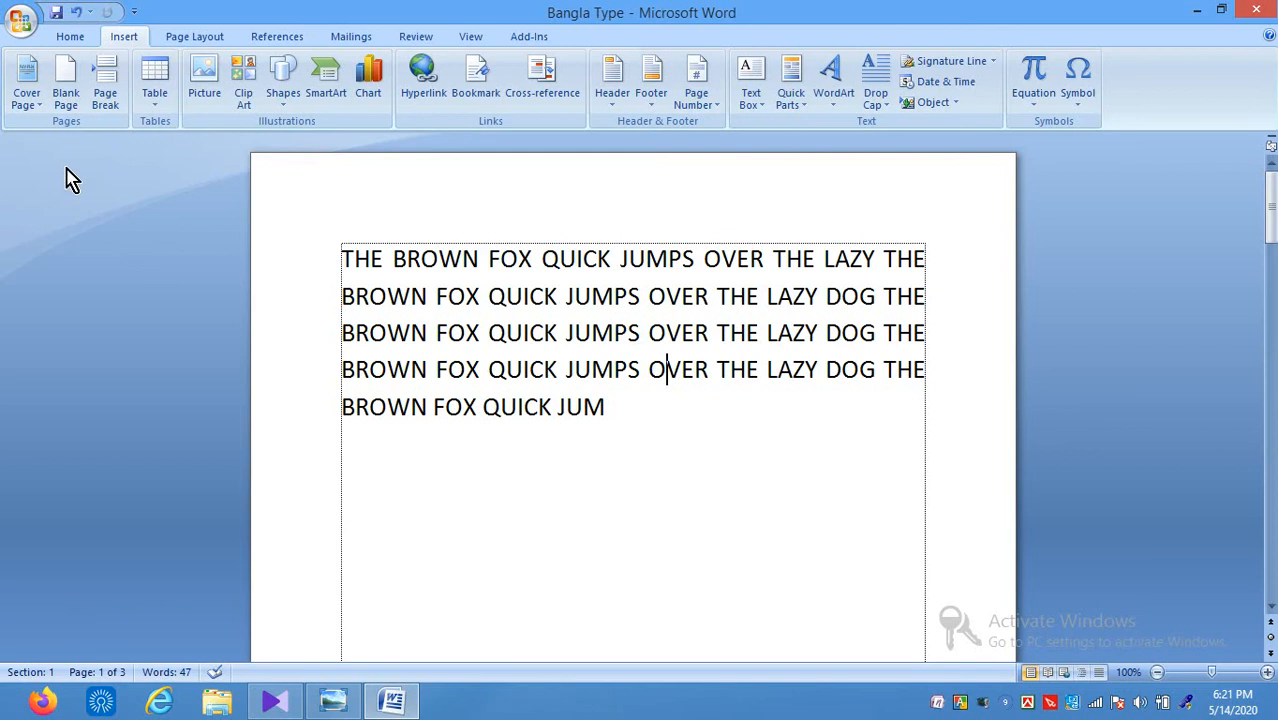
pyautogui.click(118, 90)
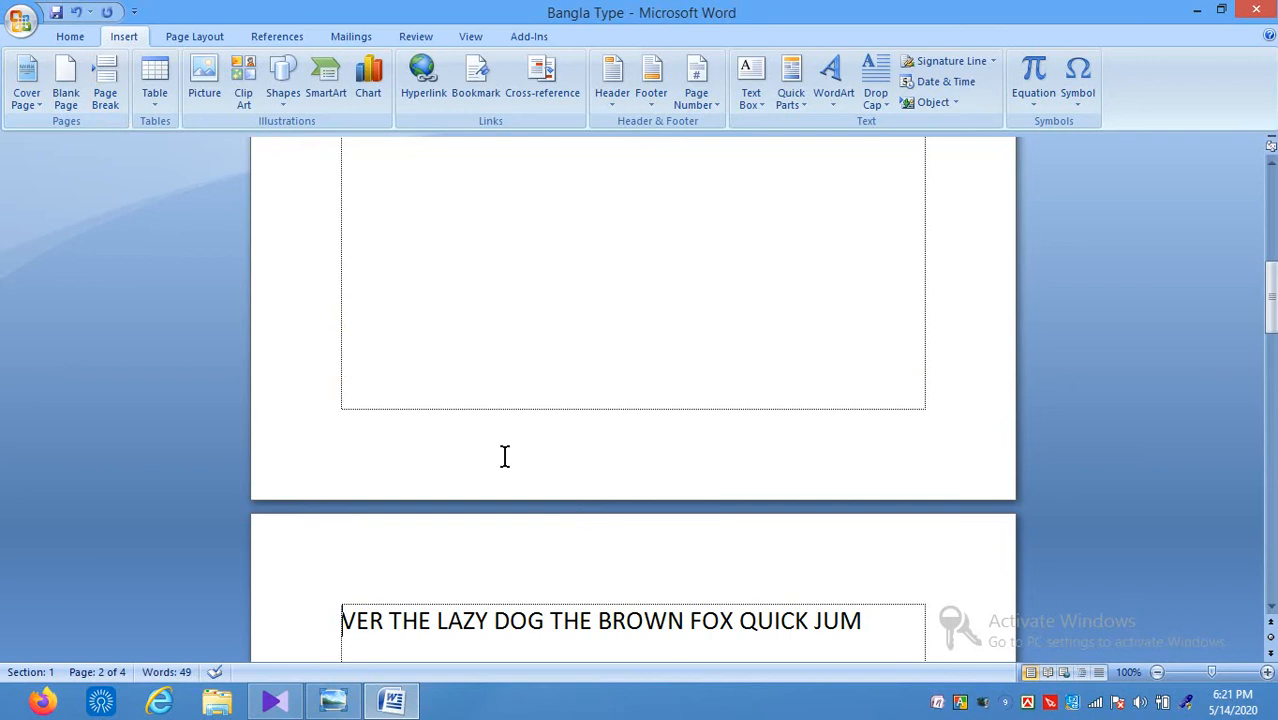
pyautogui.click(519, 410)
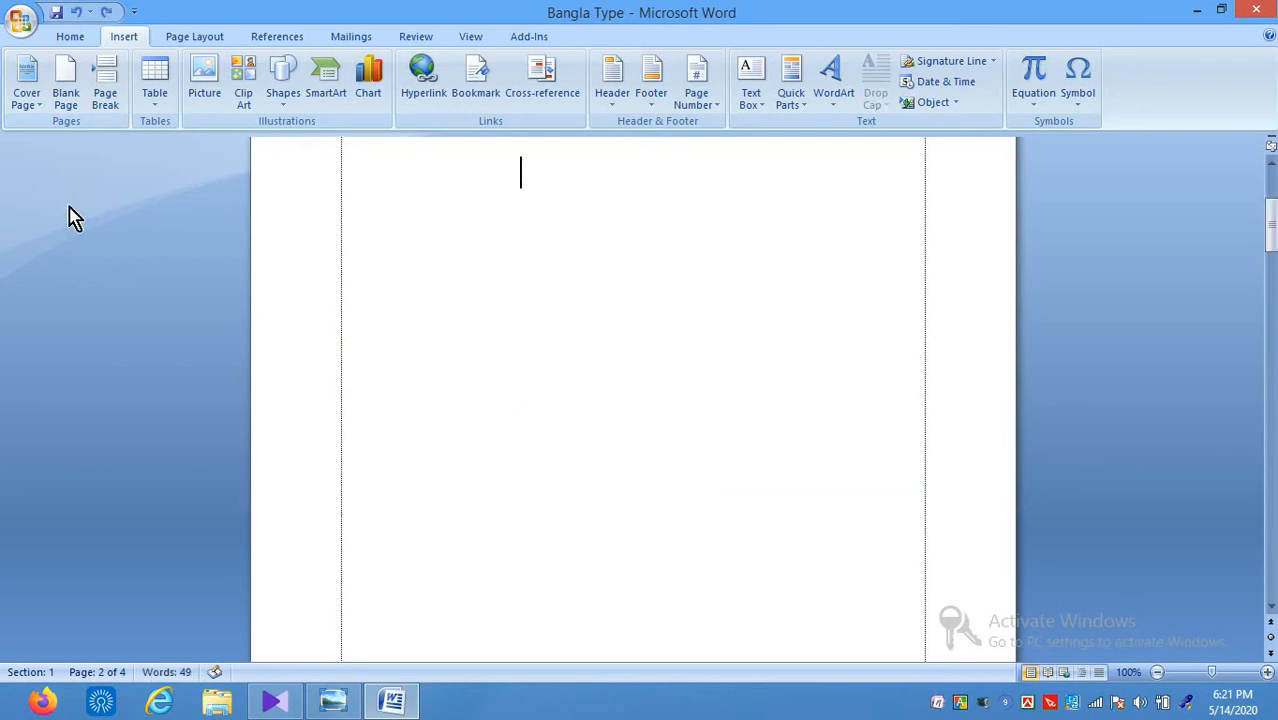
pyautogui.click(105, 97)
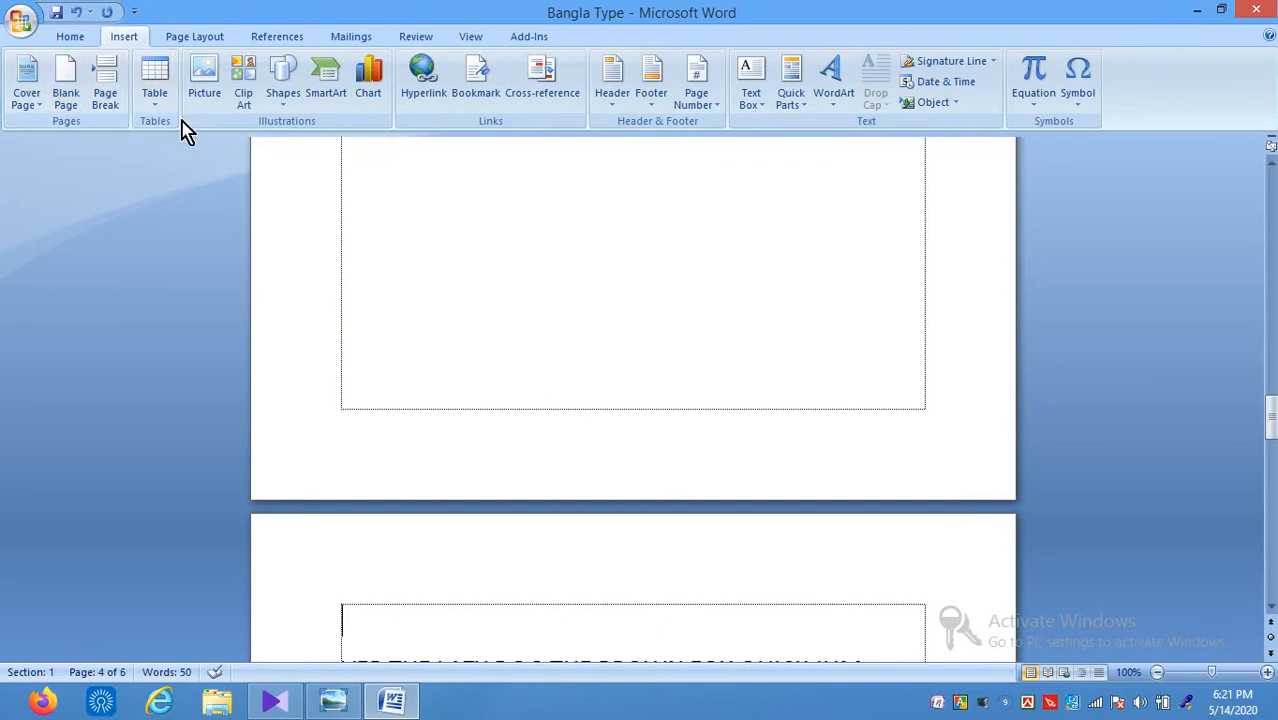
# Step: Insert a table with 5 columns and 2 rows below the text on the first page
pyautogui.click(166, 106)
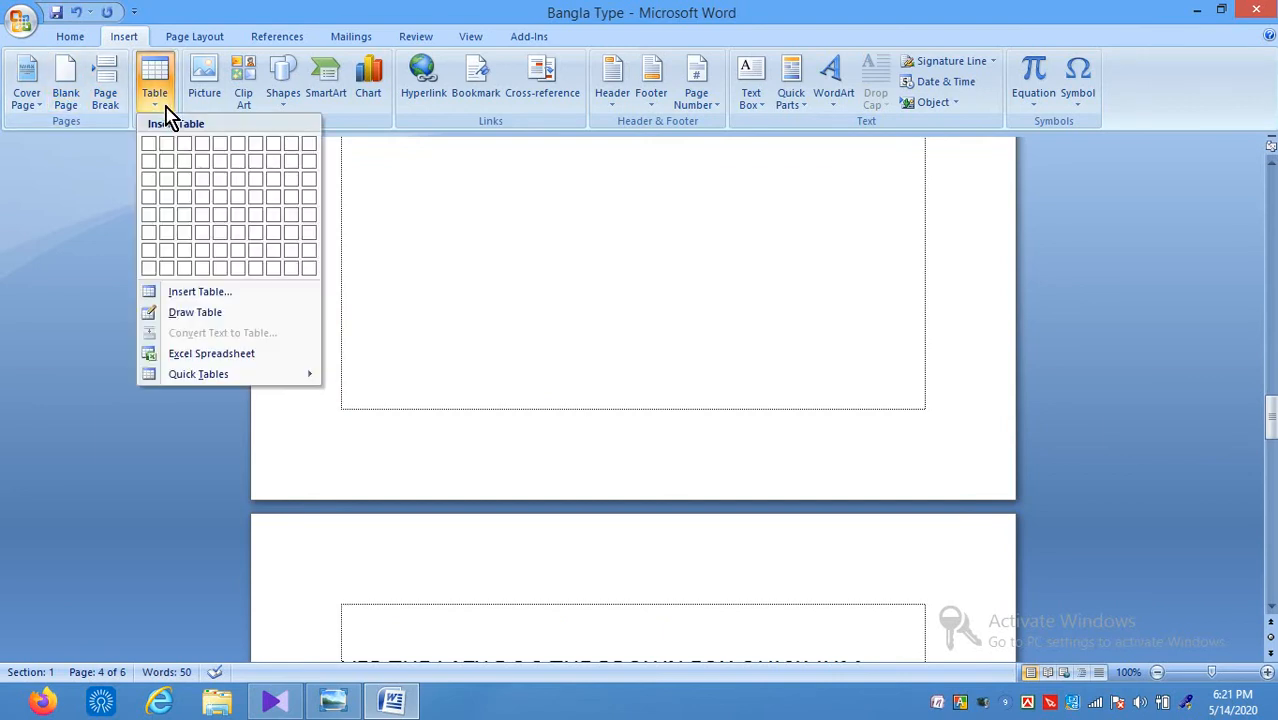
pyautogui.click(1272, 200)
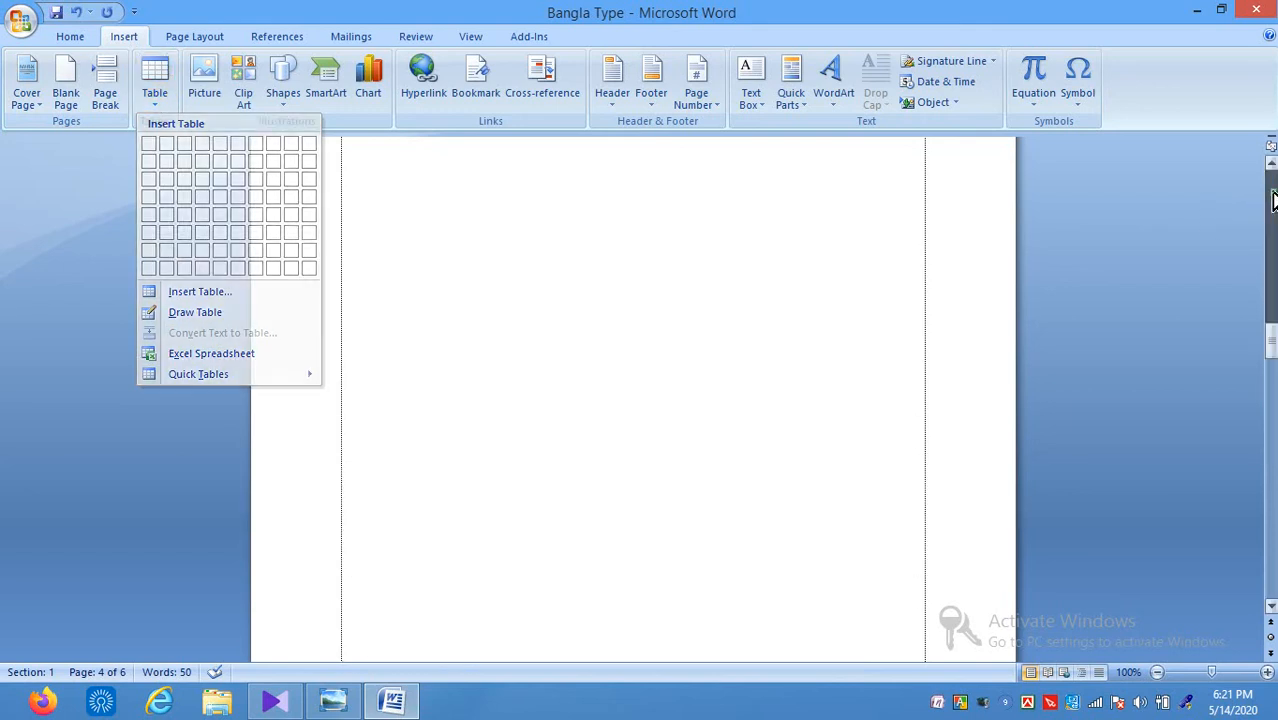
pyautogui.click(1273, 200)
pyautogui.click(1273, 200)
pyautogui.click(1273, 200)
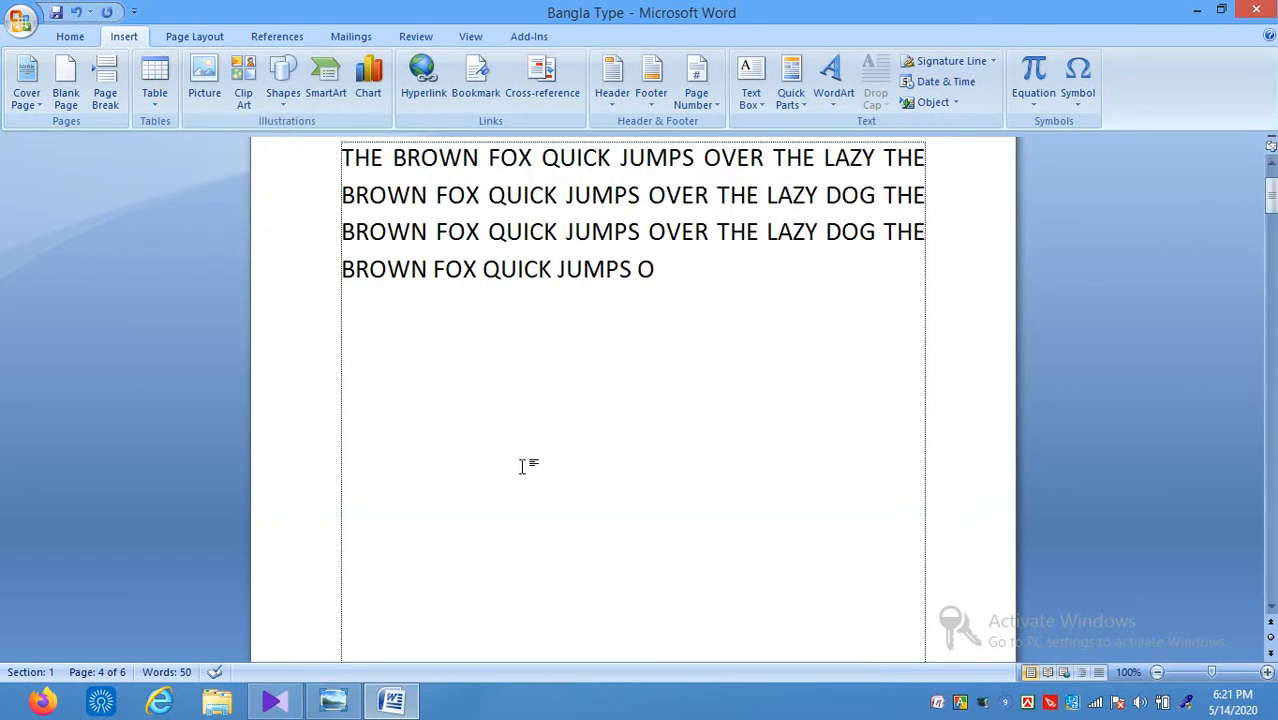
pyautogui.click(435, 394)
pyautogui.click(158, 88)
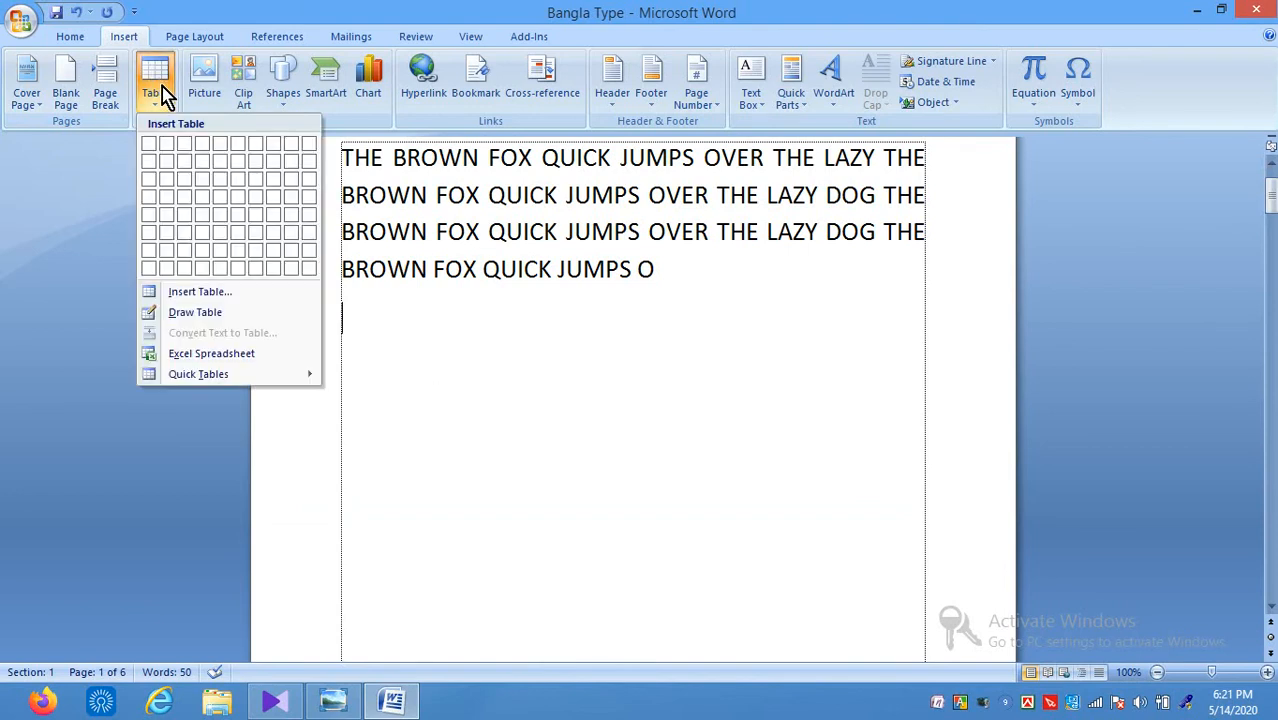
pyautogui.click(193, 293)
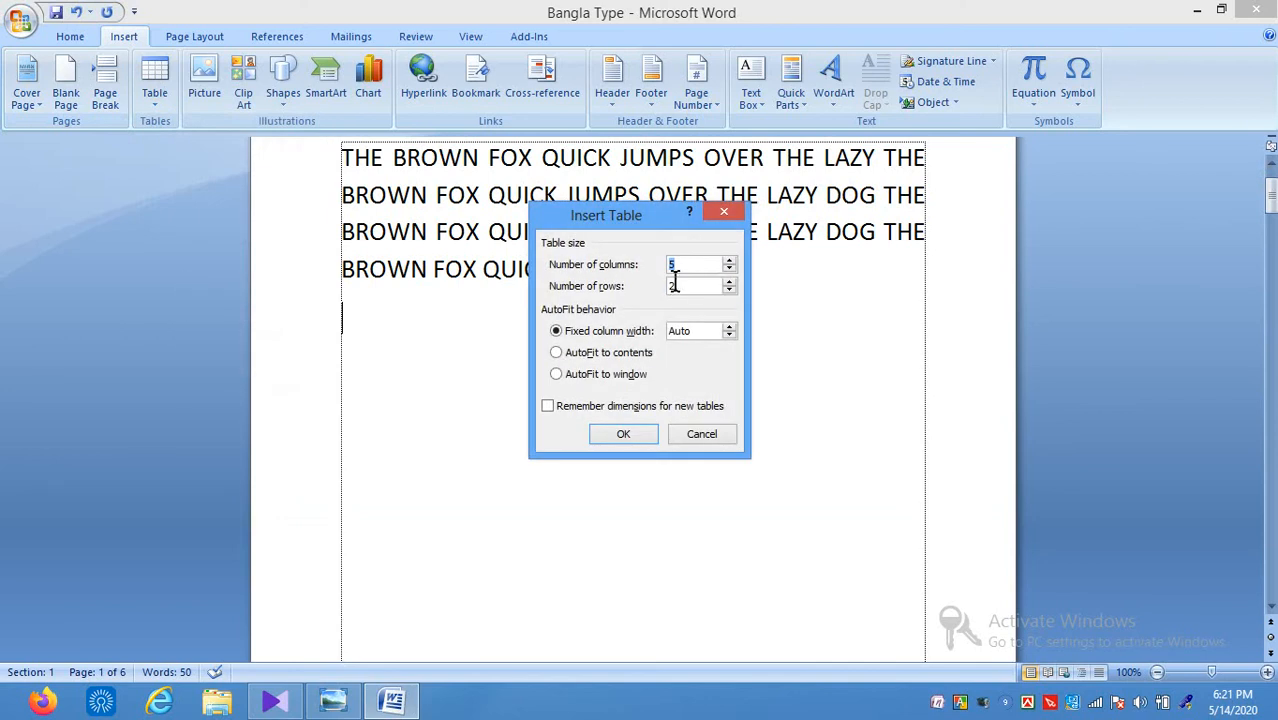
pyautogui.click(675, 285)
pyautogui.click(632, 434)
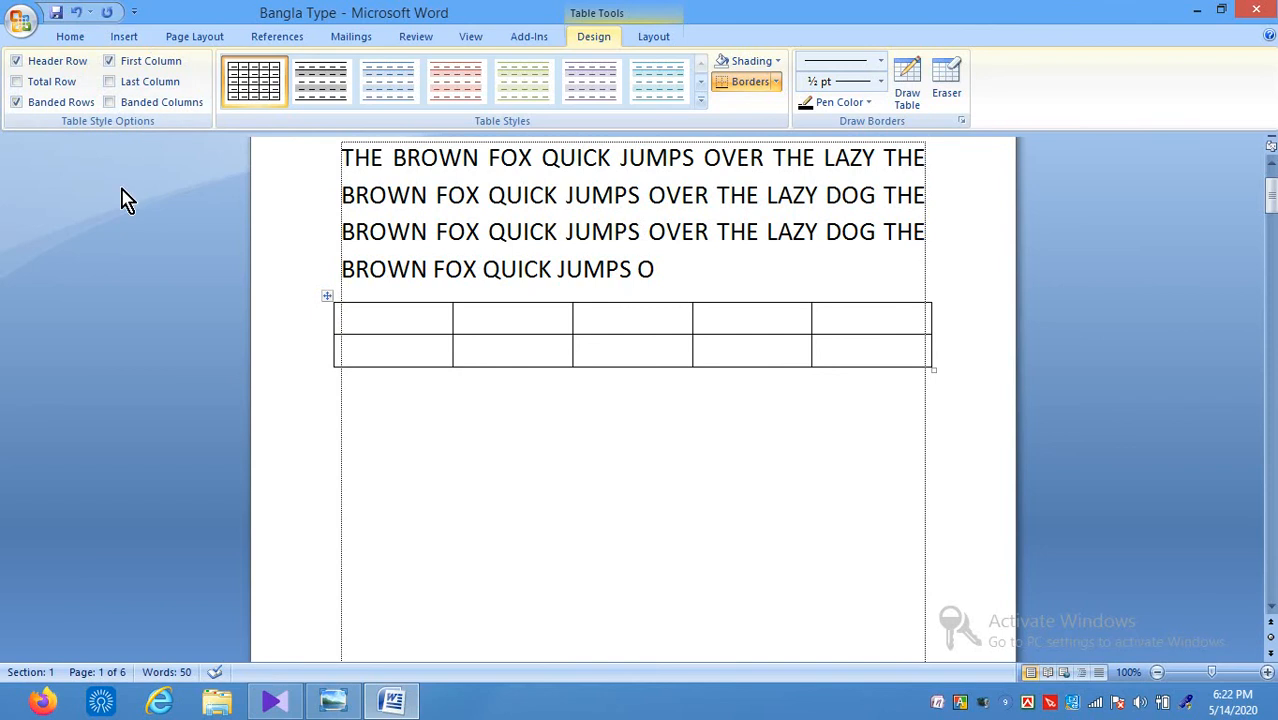
# Step: Try several of the shaded table styles on the new table and apply the aqua banded one
pyautogui.click(328, 80)
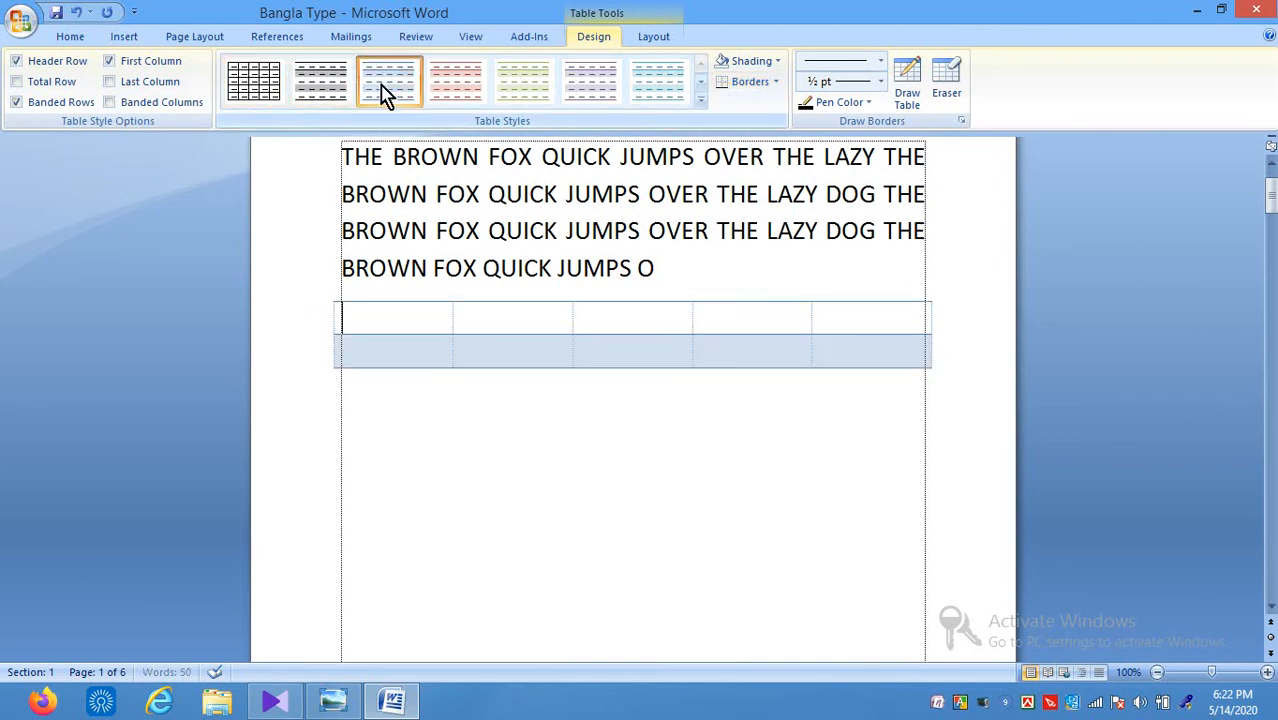
pyautogui.click(455, 95)
pyautogui.click(527, 95)
pyautogui.click(590, 94)
pyautogui.click(640, 88)
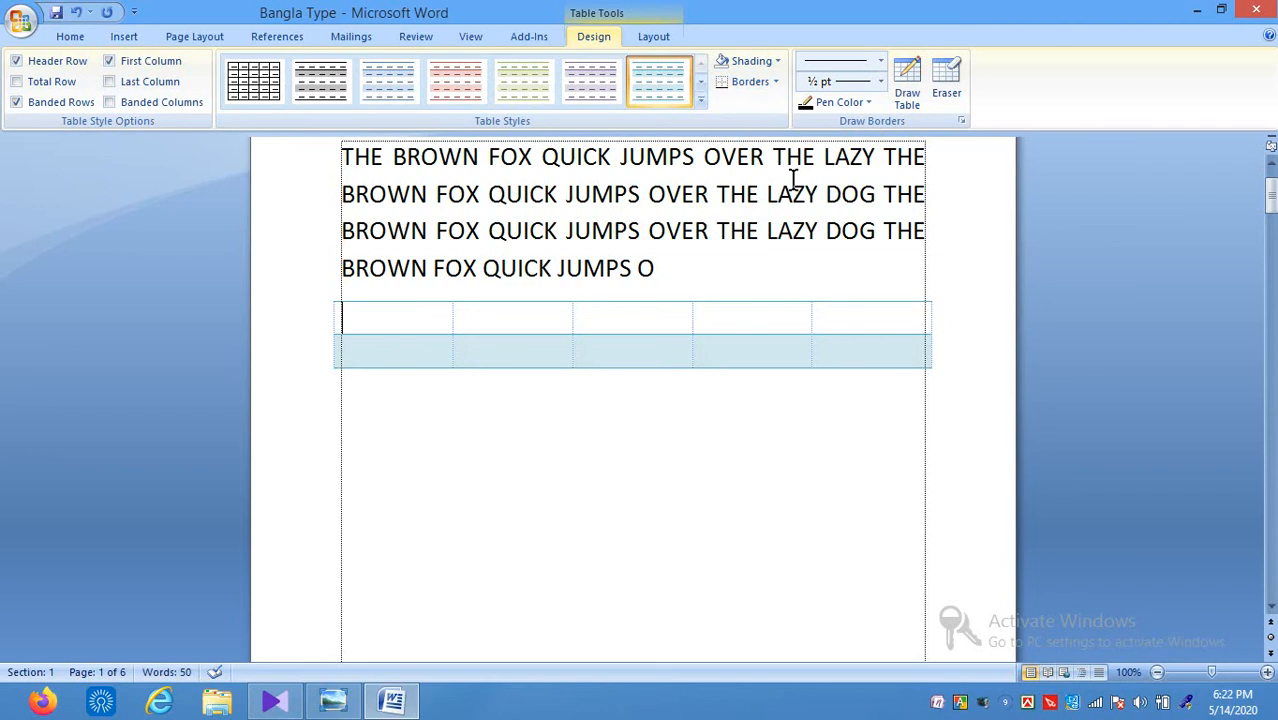
# Step: Draw vertical dividers in the first row's fourth cell and the second row's fifth cell, and erase the border between the first row's third and fourth cells
pyautogui.click(748, 326)
pyautogui.click(910, 72)
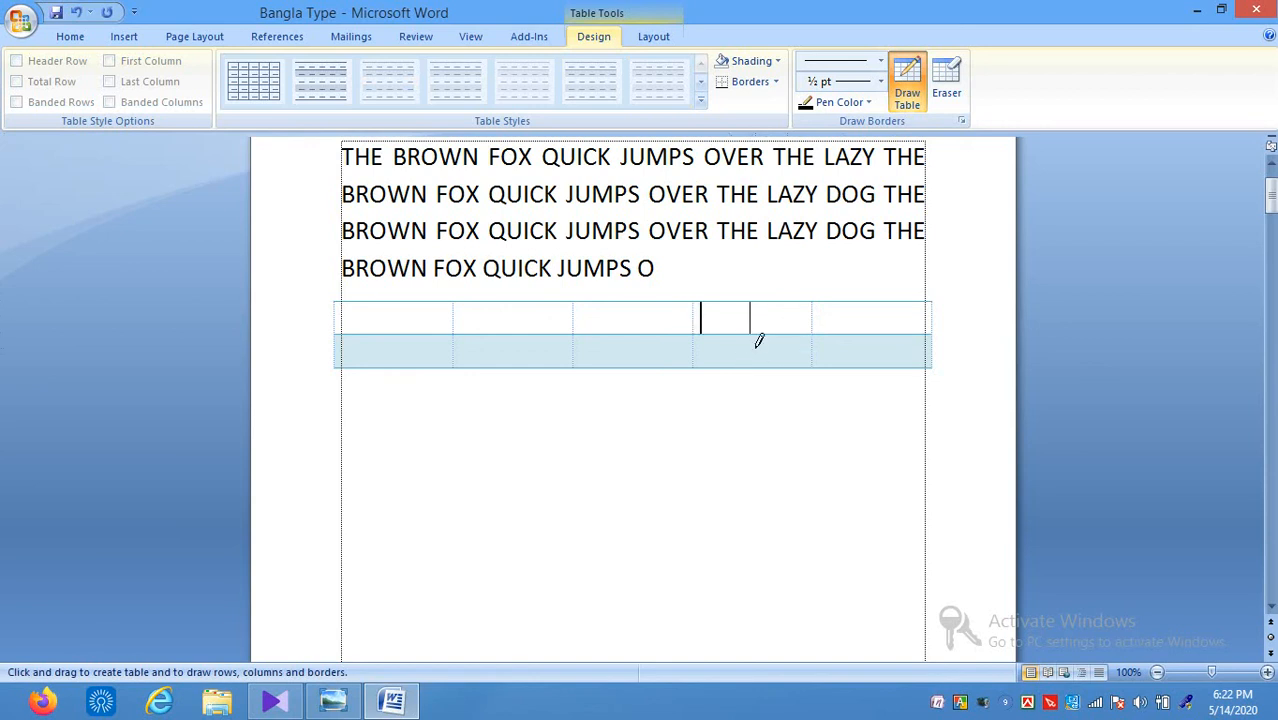
pyautogui.moveTo(868, 334); pyautogui.dragTo(868, 357)
pyautogui.click(948, 86)
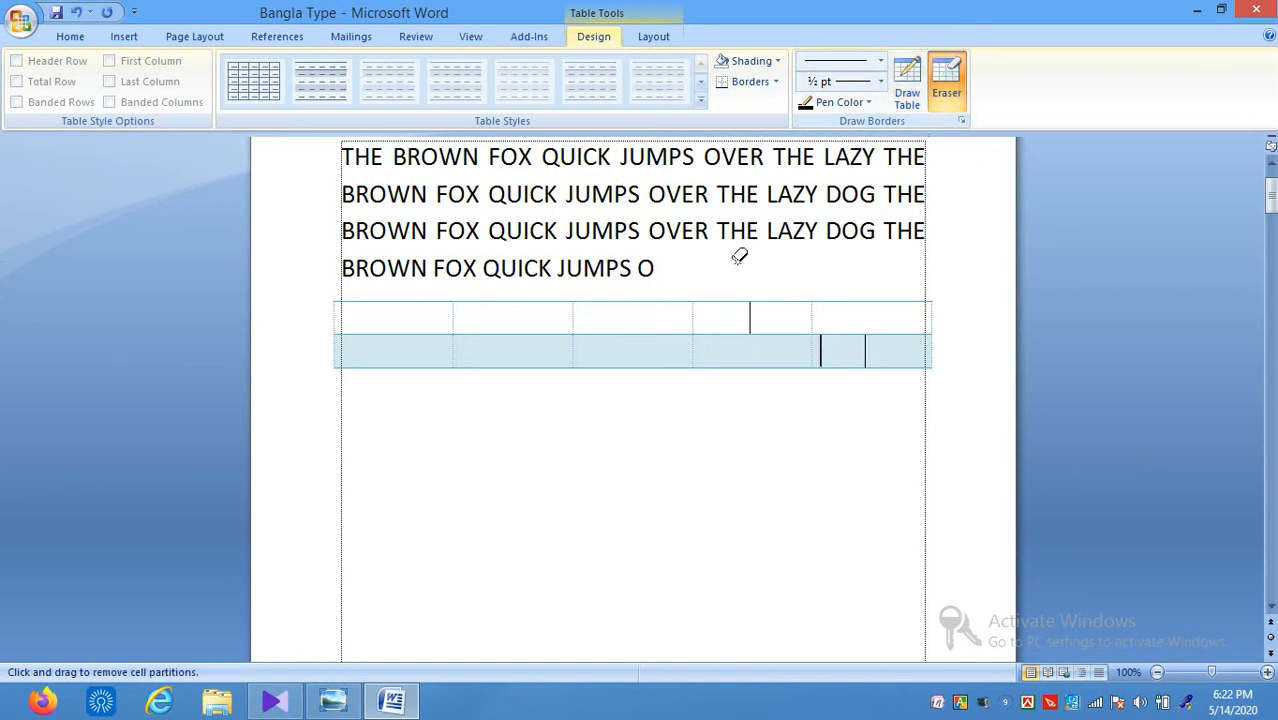
pyautogui.click(694, 318)
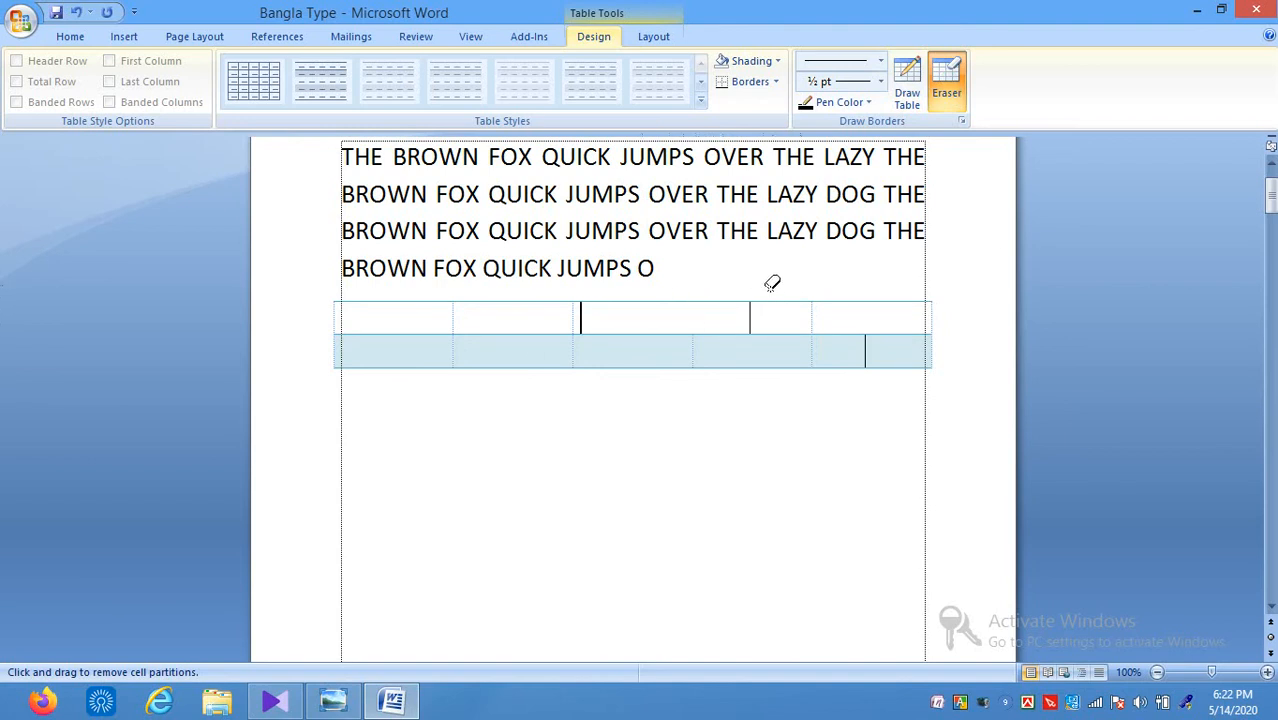
# Step: Shade the merged cell in the table's first row black, and change its shading to yellow
pyautogui.click(779, 63)
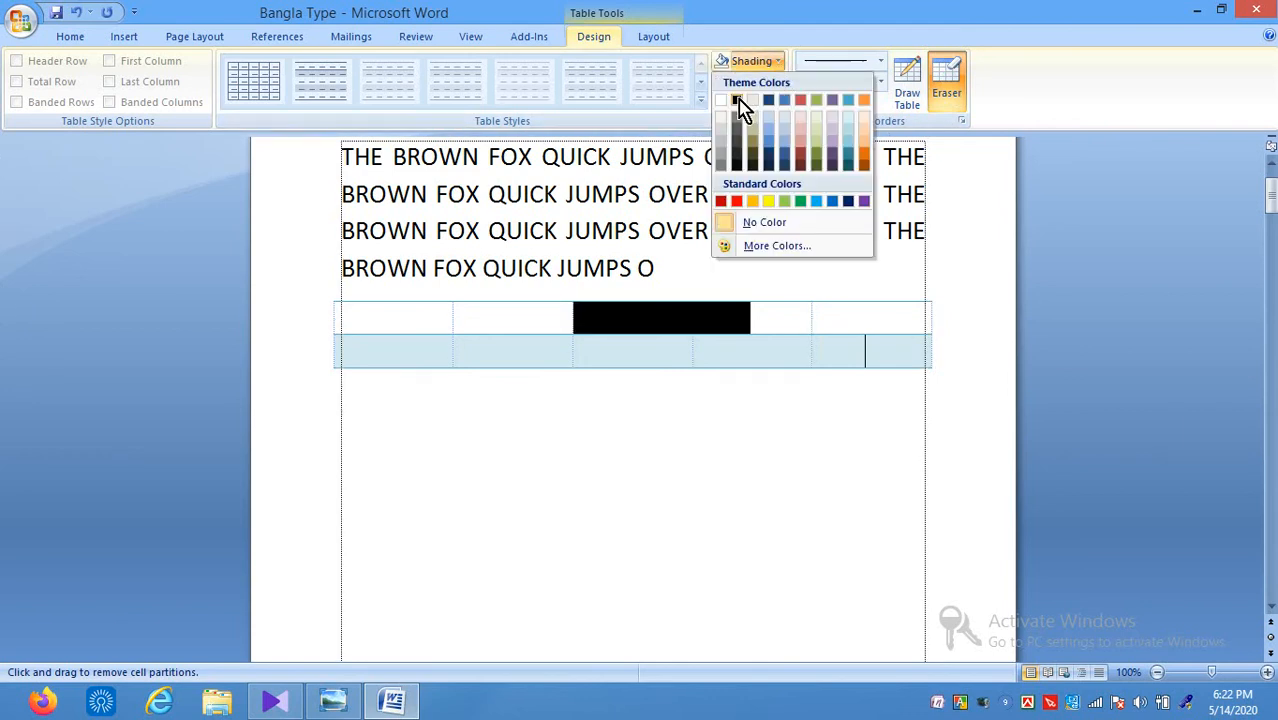
pyautogui.click(740, 100)
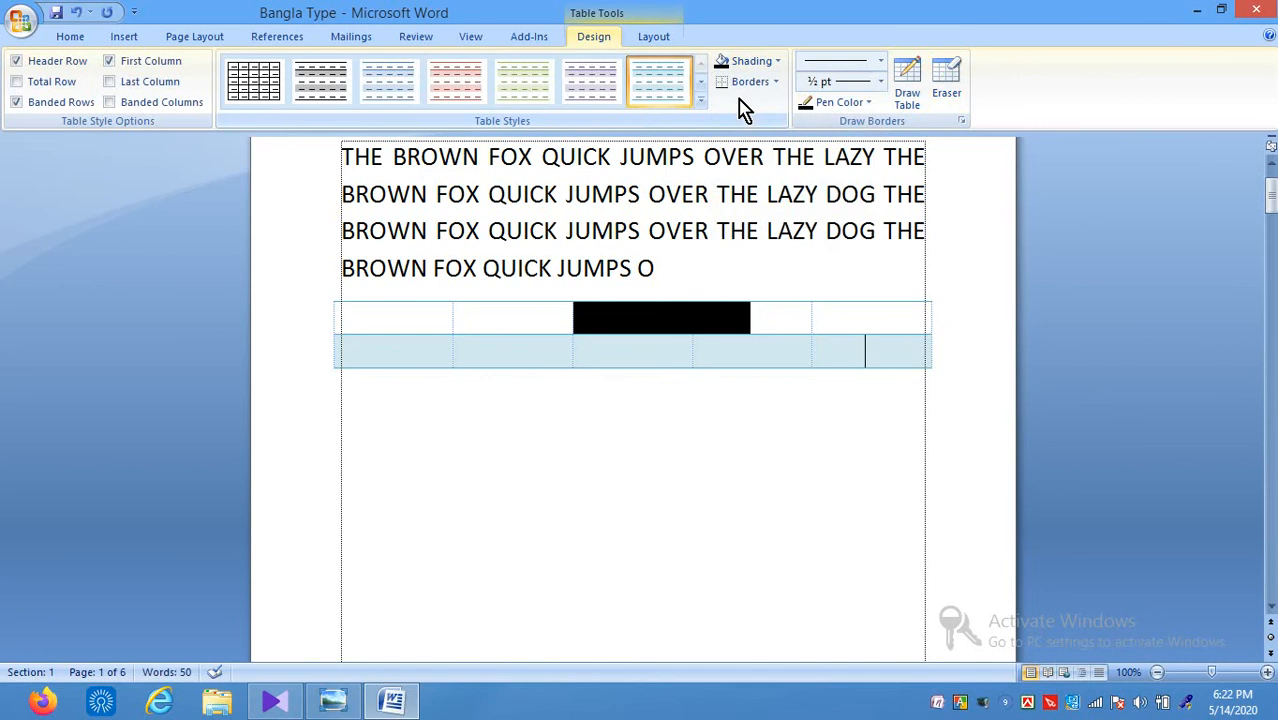
pyautogui.click(779, 65)
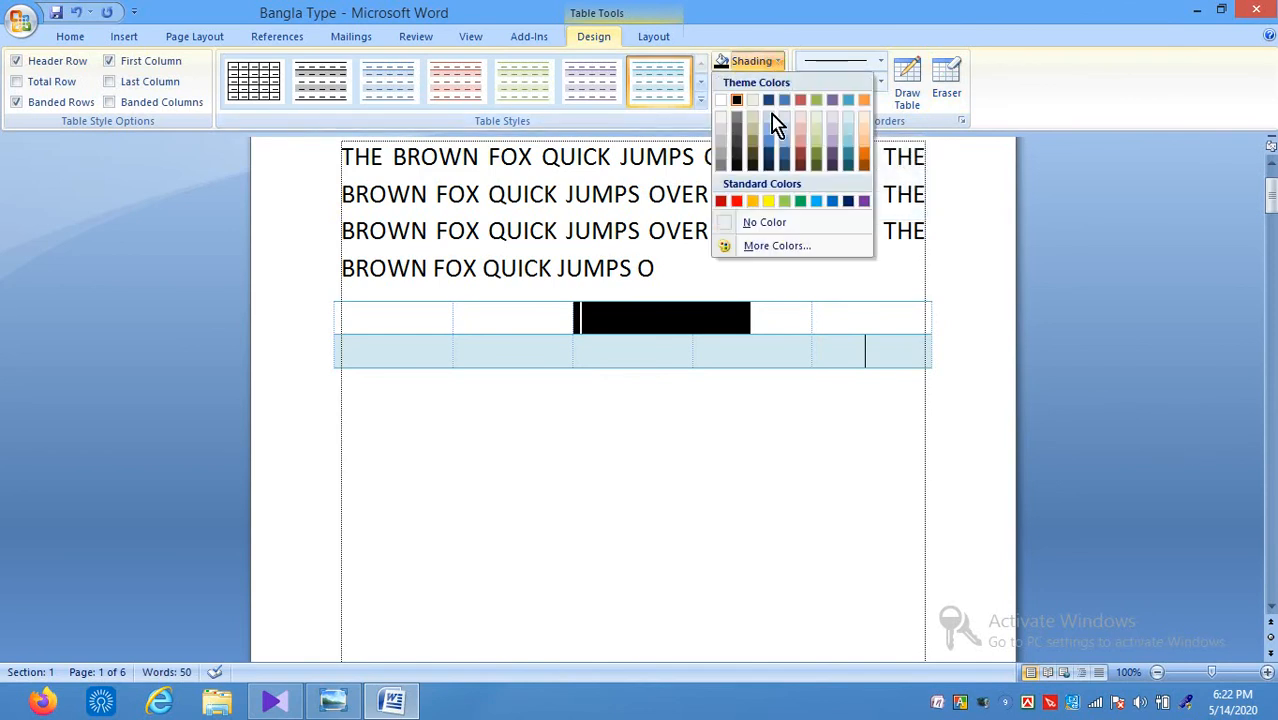
pyautogui.click(769, 203)
pyautogui.click(791, 313)
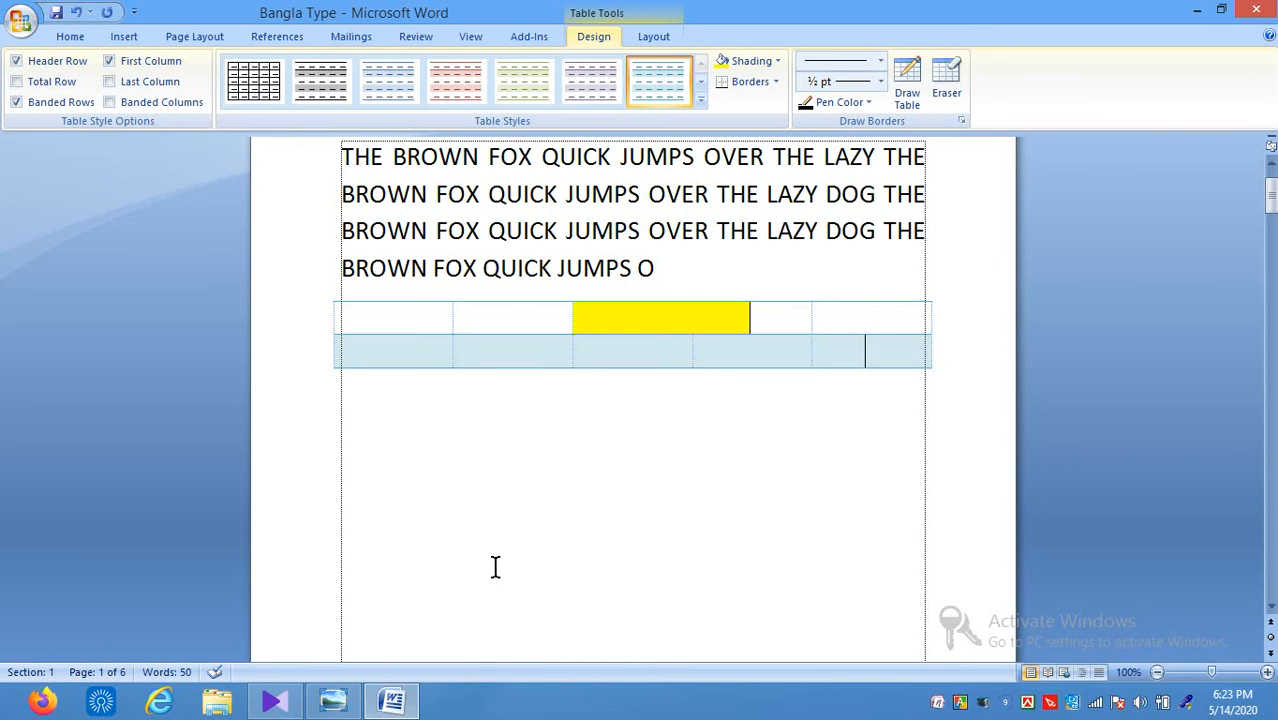
# Step: Switch to KMPlayer to play the subscribe clip, and return to the Word document
pyautogui.click(295, 704)
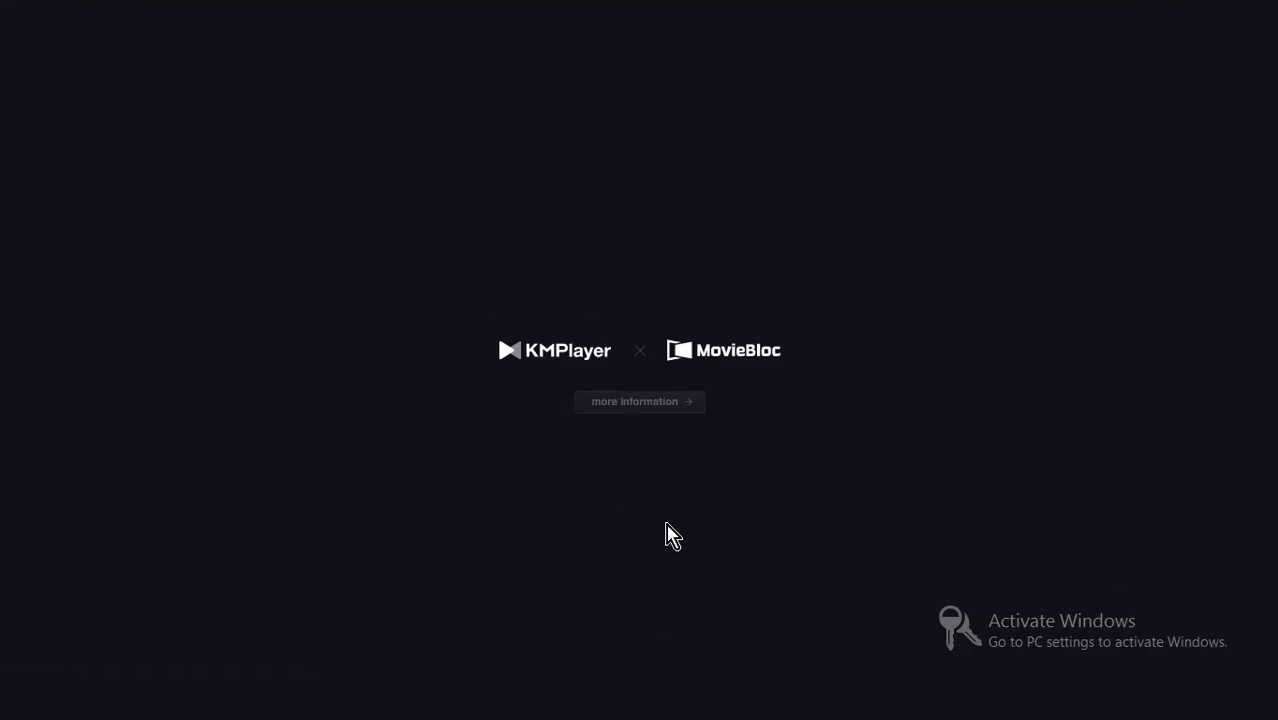
pyautogui.click(640, 704)
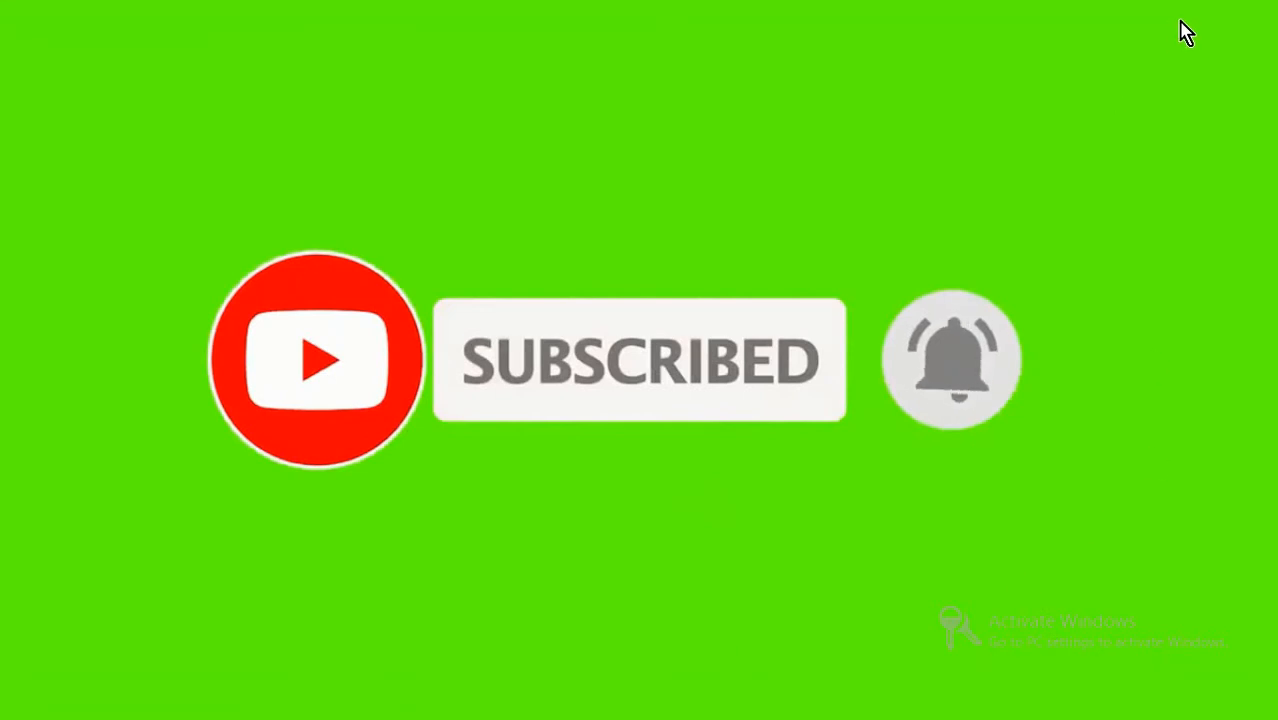
pyautogui.click(1197, 12)
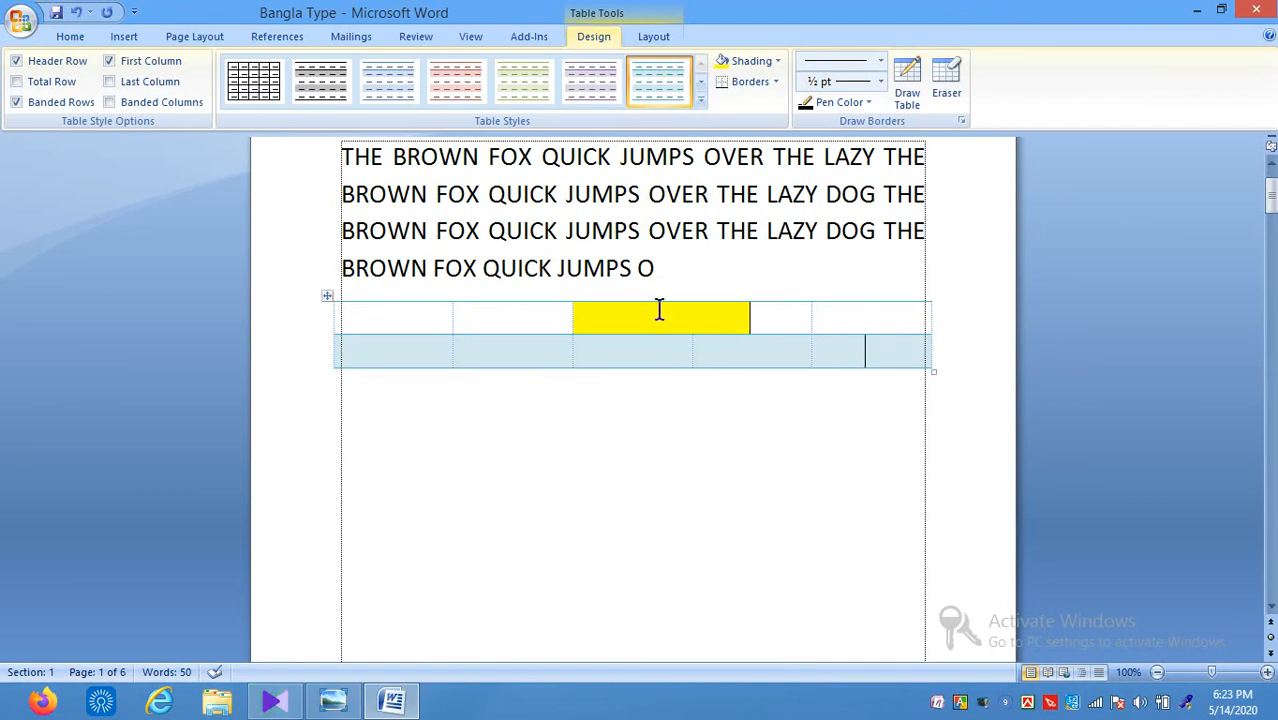
# Step: Try to draw a double-line border inside the table with the ½ pt pen
pyautogui.click(499, 221)
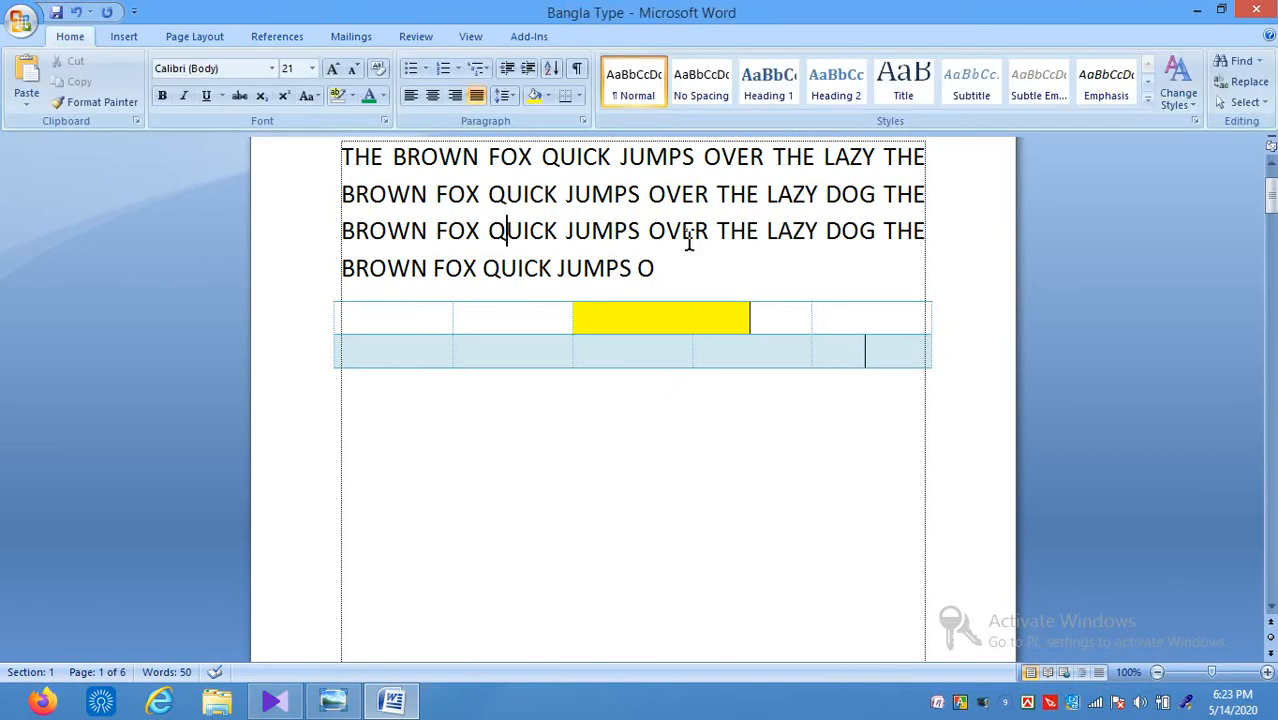
pyautogui.click(576, 318)
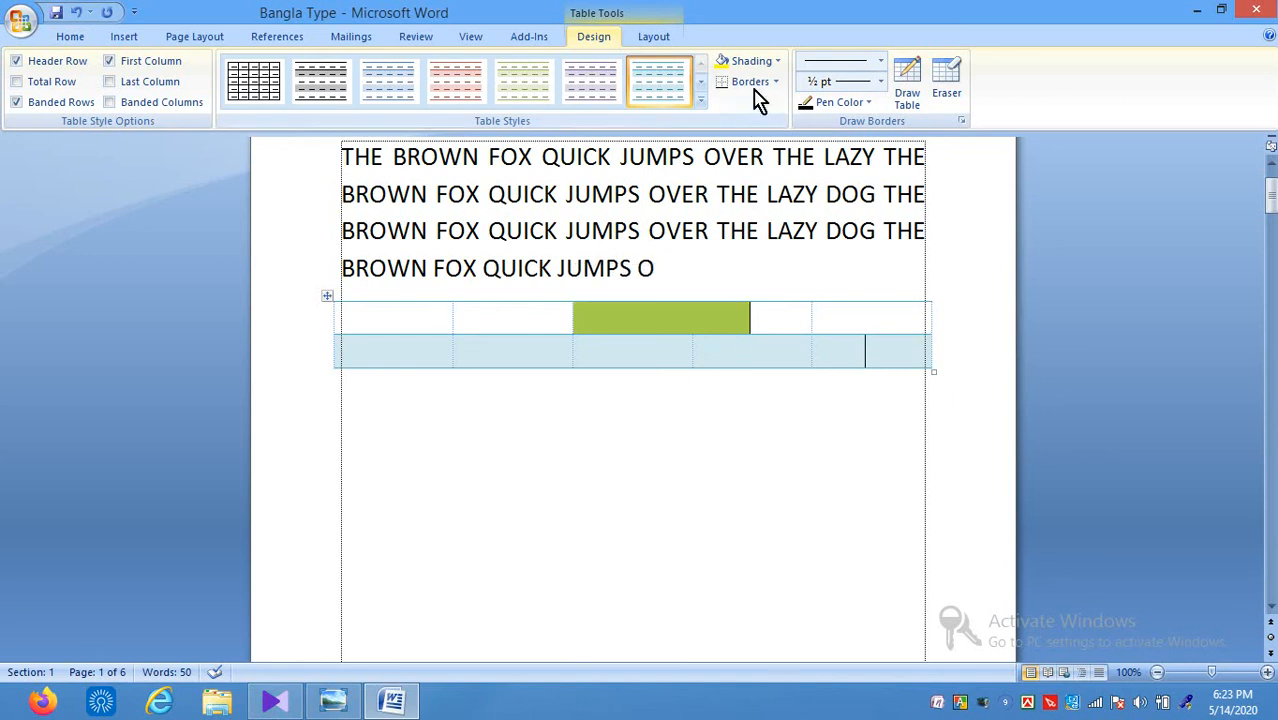
pyautogui.click(882, 62)
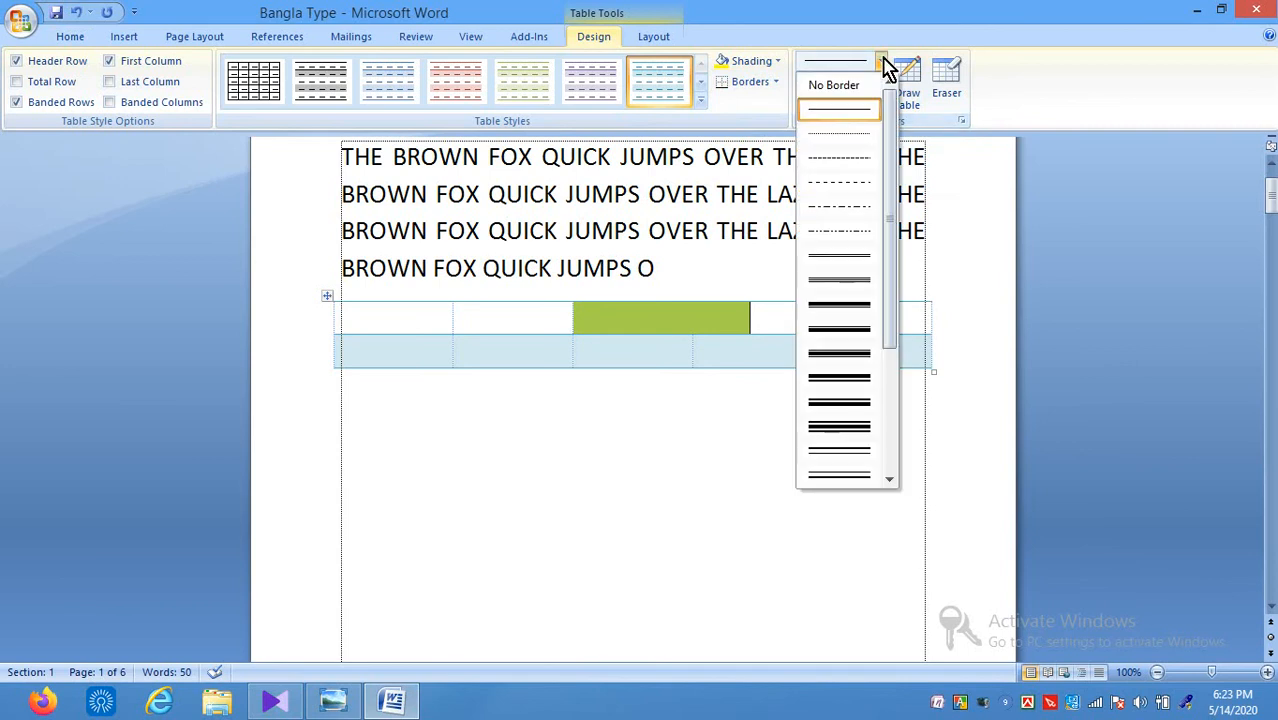
pyautogui.click(845, 281)
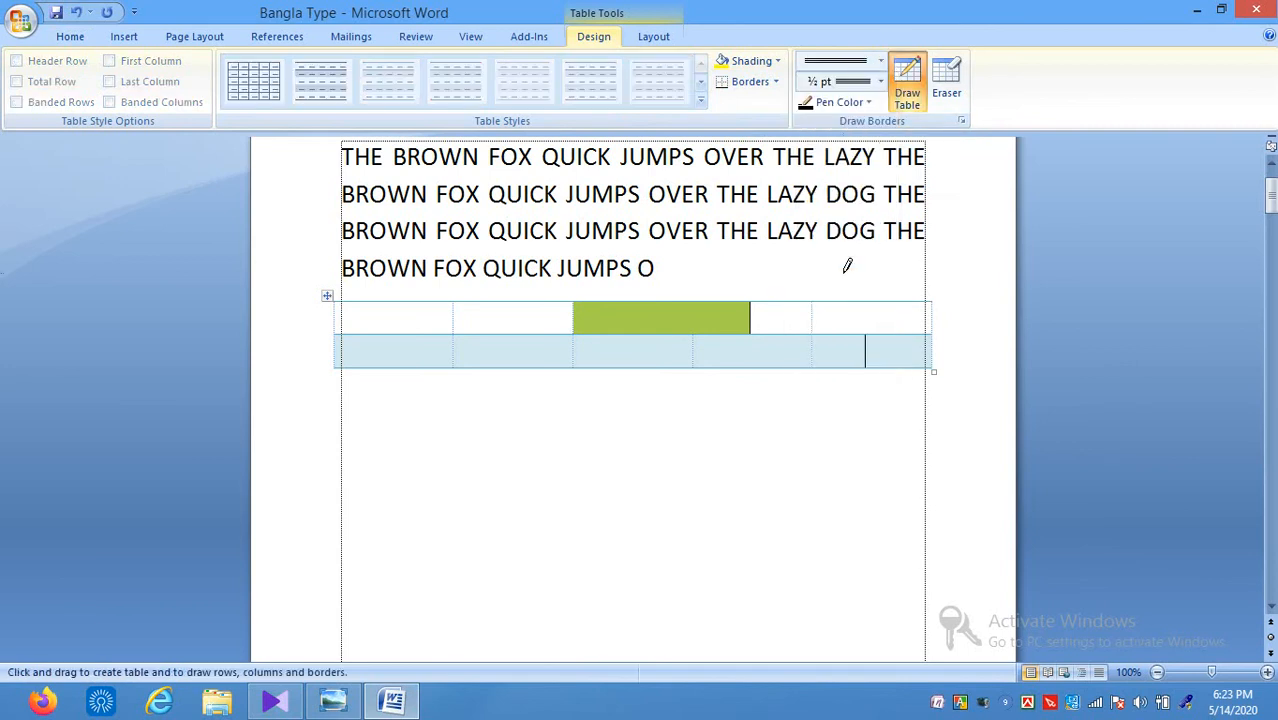
pyautogui.moveTo(580, 338); pyautogui.dragTo(580, 366)
pyautogui.click(404, 314)
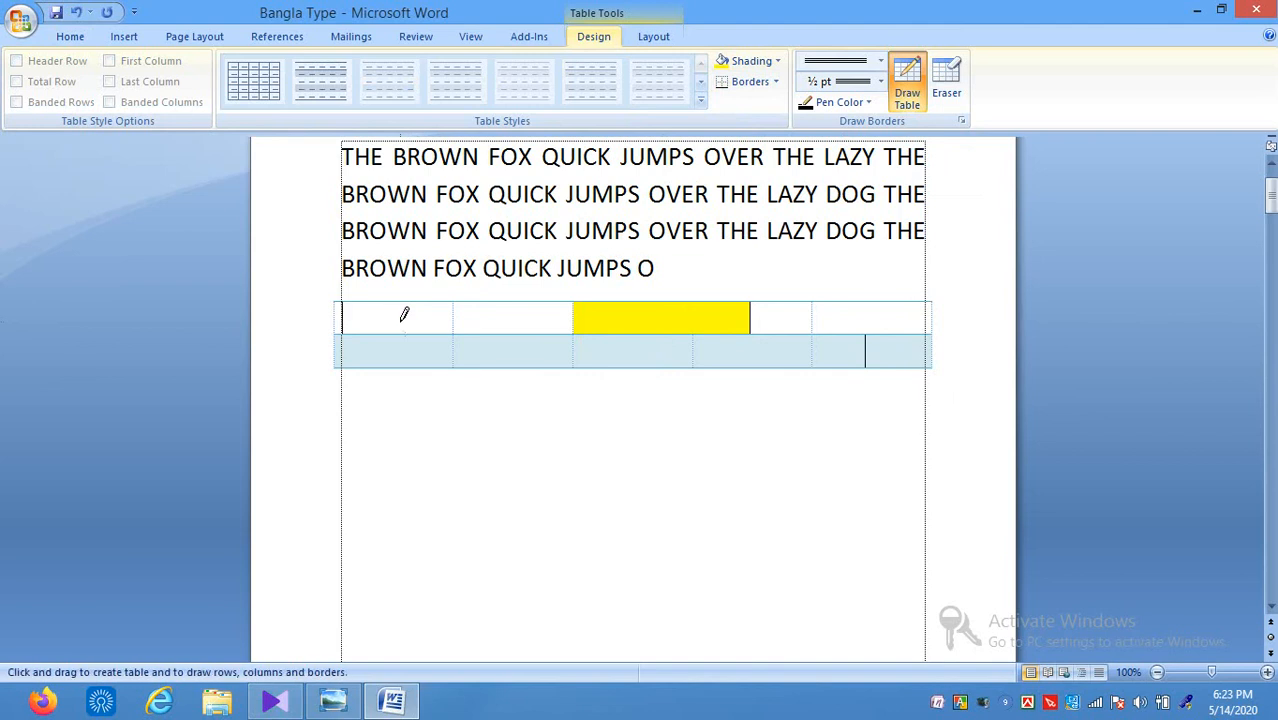
# Step: Select the whole table and apply a 3 pt thick-and-thin line style to the last column's top, middle and bottom horizontal borders
pyautogui.hotkey('ctrl', 's')
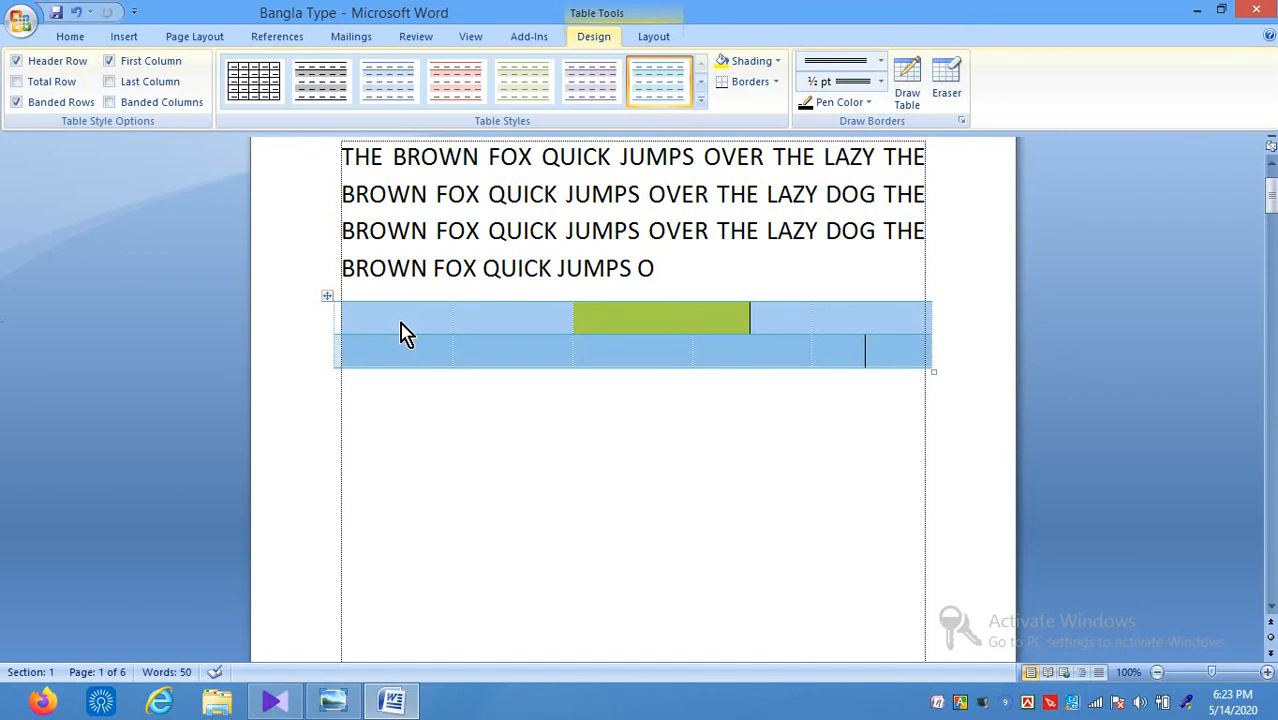
pyautogui.click(857, 61)
pyautogui.click(857, 306)
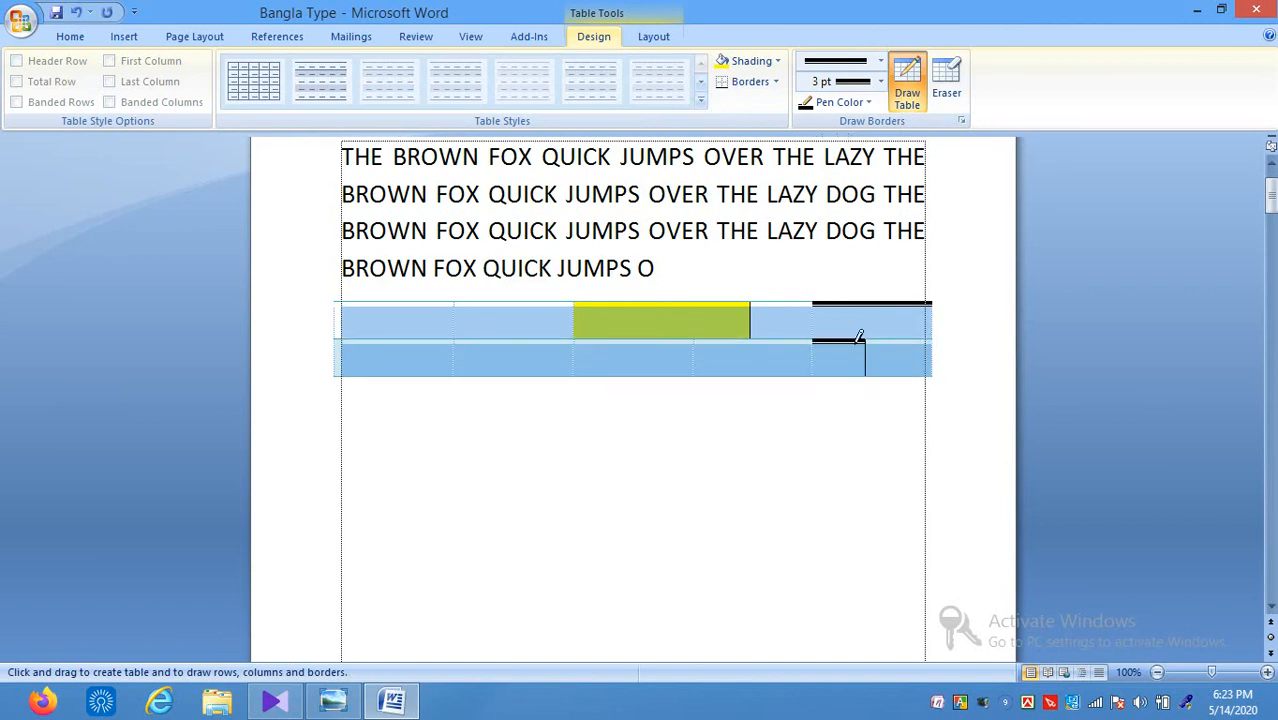
pyautogui.click(882, 340)
pyautogui.click(883, 373)
pyautogui.click(850, 374)
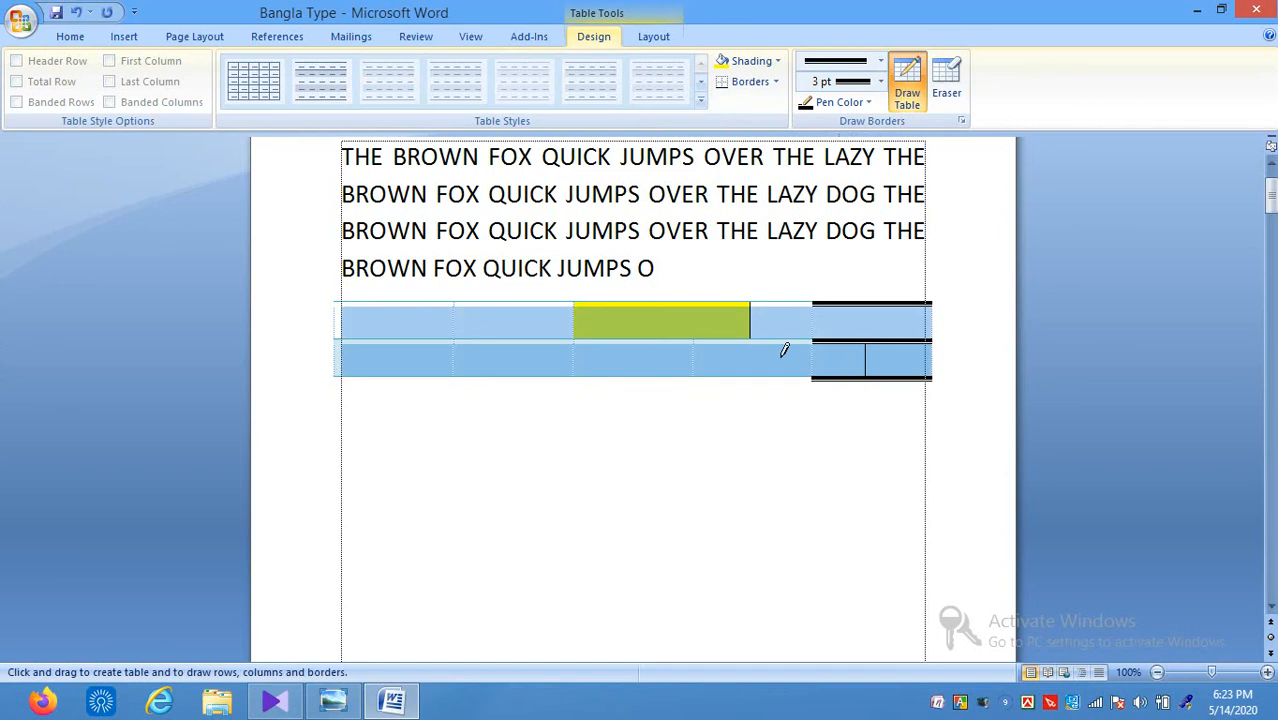
# Step: Draw 3 pt thick-and-thin borders along the rest of the table's top edge and under the second, third and fourth columns
pyautogui.click(380, 296)
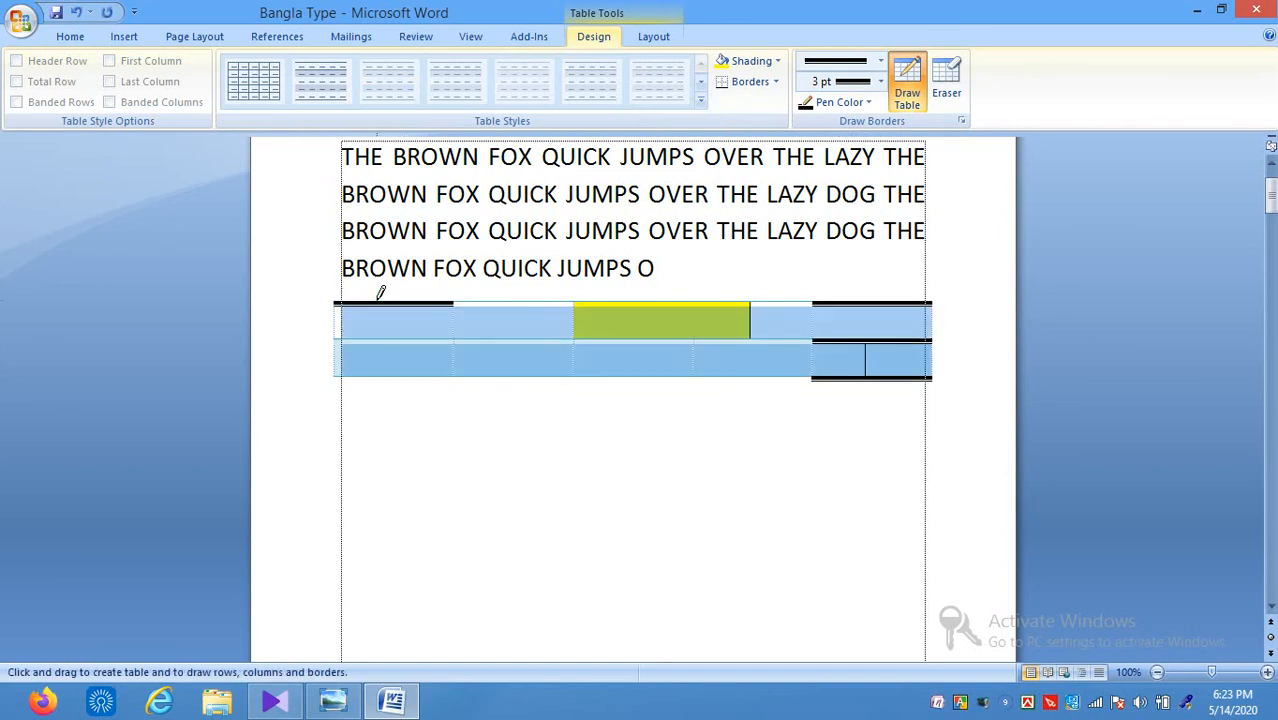
pyautogui.click(481, 299)
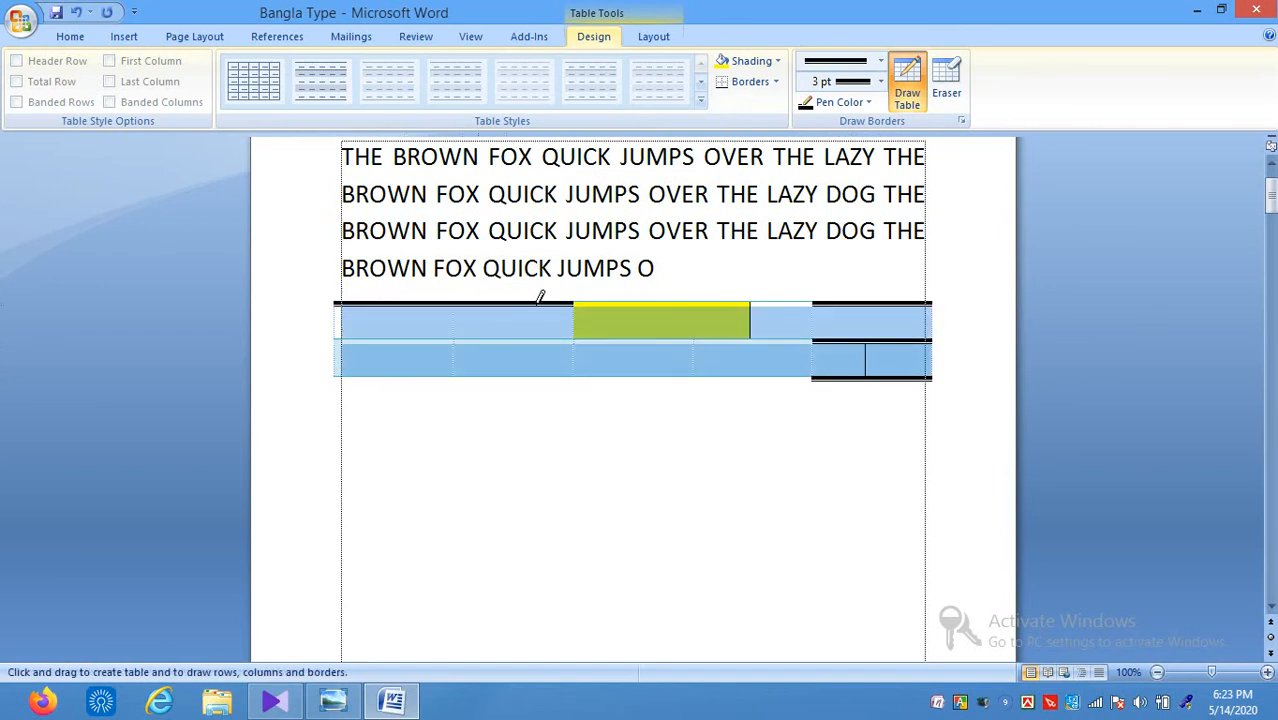
pyautogui.click(588, 299)
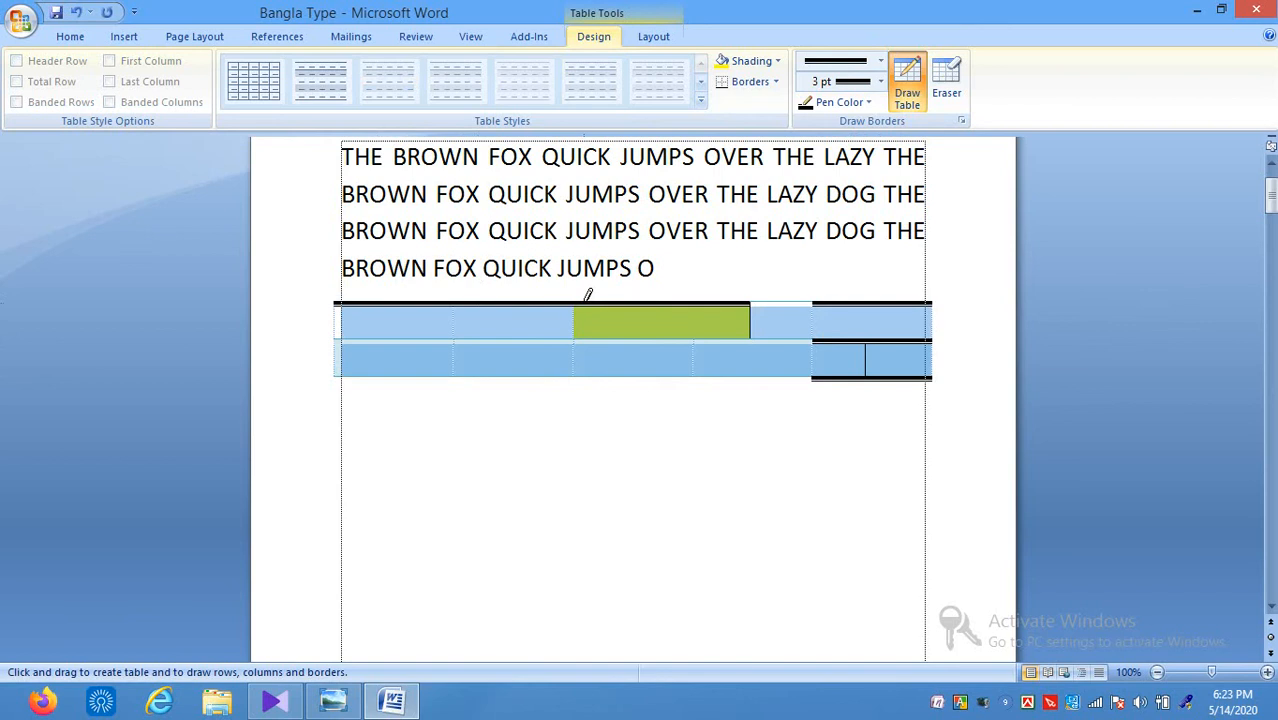
pyautogui.click(790, 296)
pyautogui.click(490, 372)
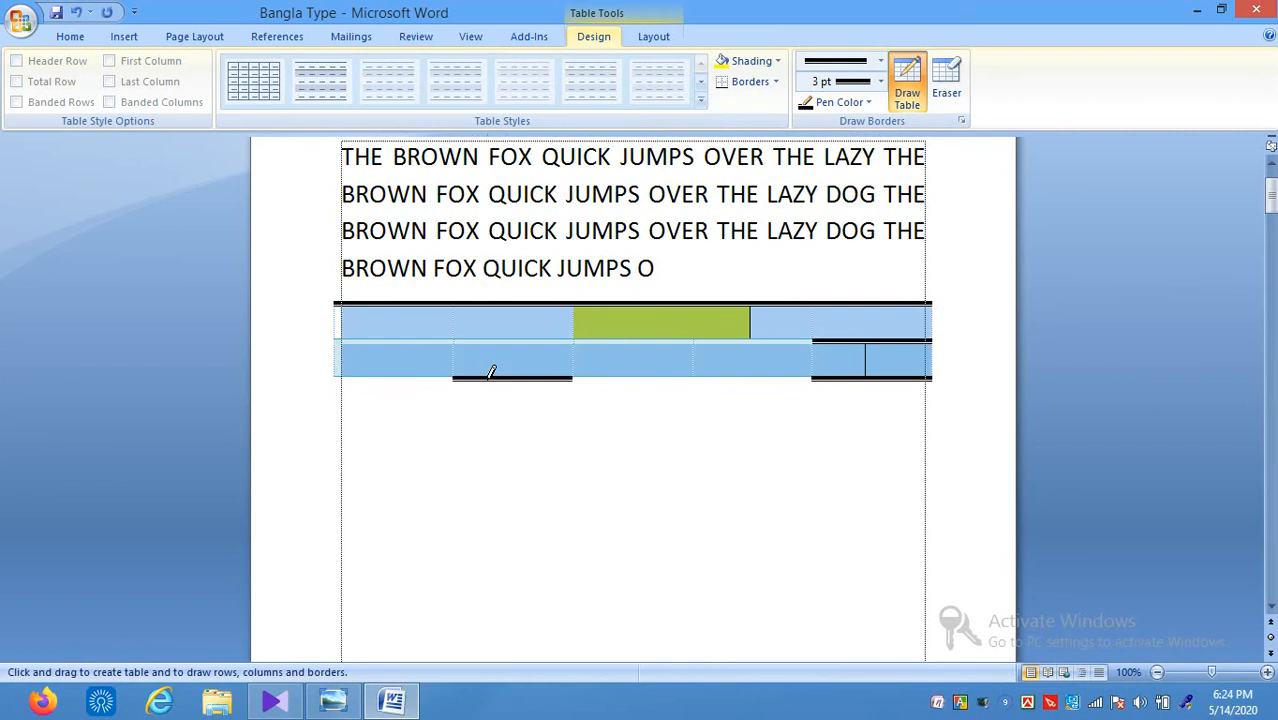
pyautogui.click(612, 369)
pyautogui.click(749, 372)
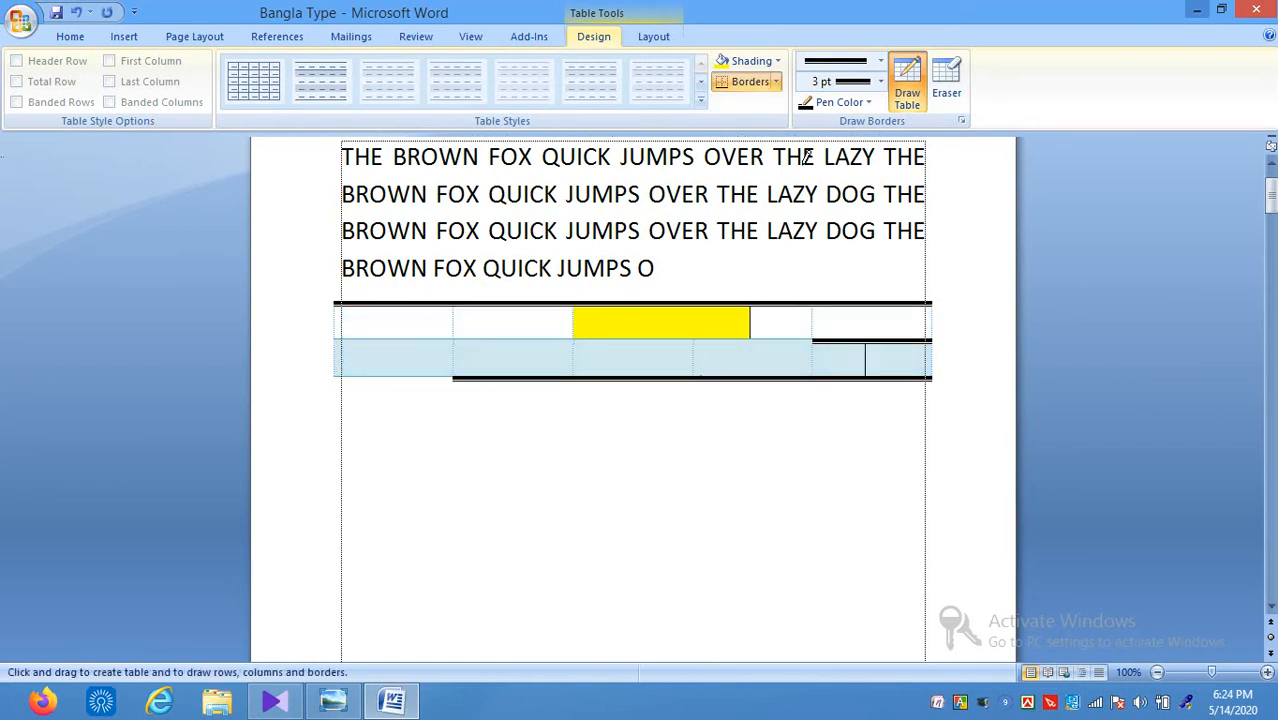
pyautogui.click(905, 100)
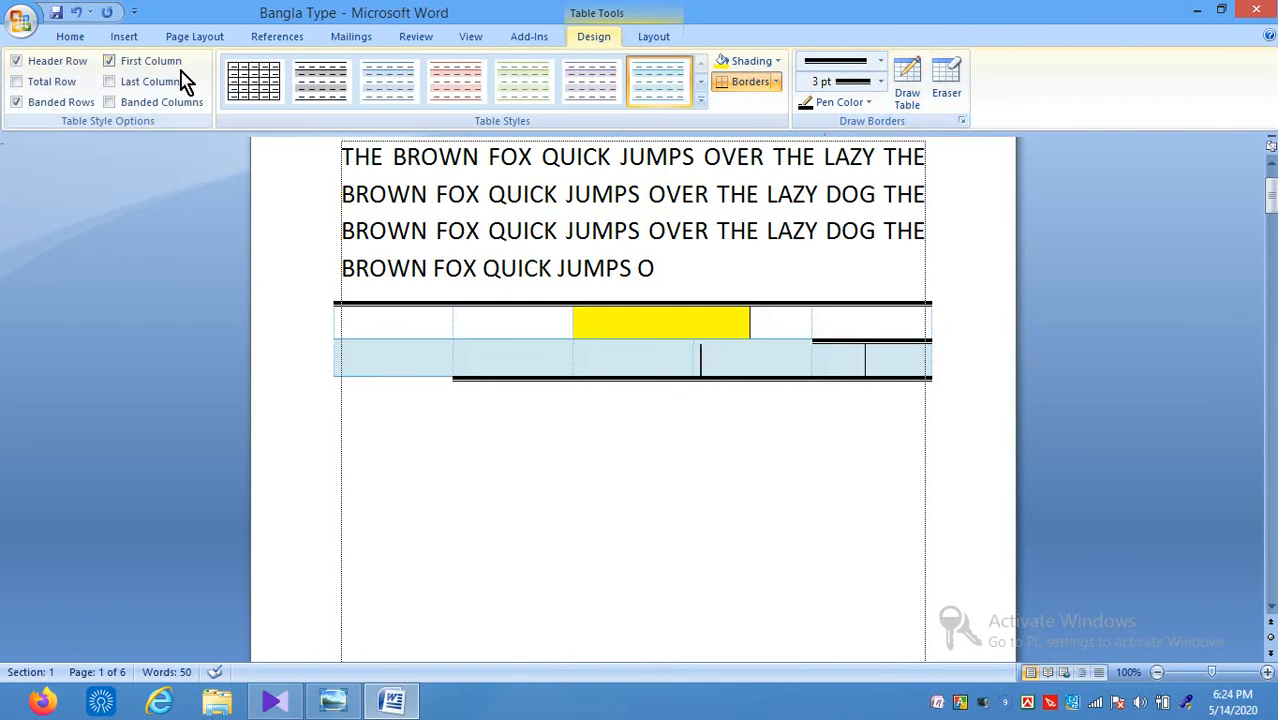
# Step: Apply outside borders to the fourth cell of the table's second row
pyautogui.click(777, 84)
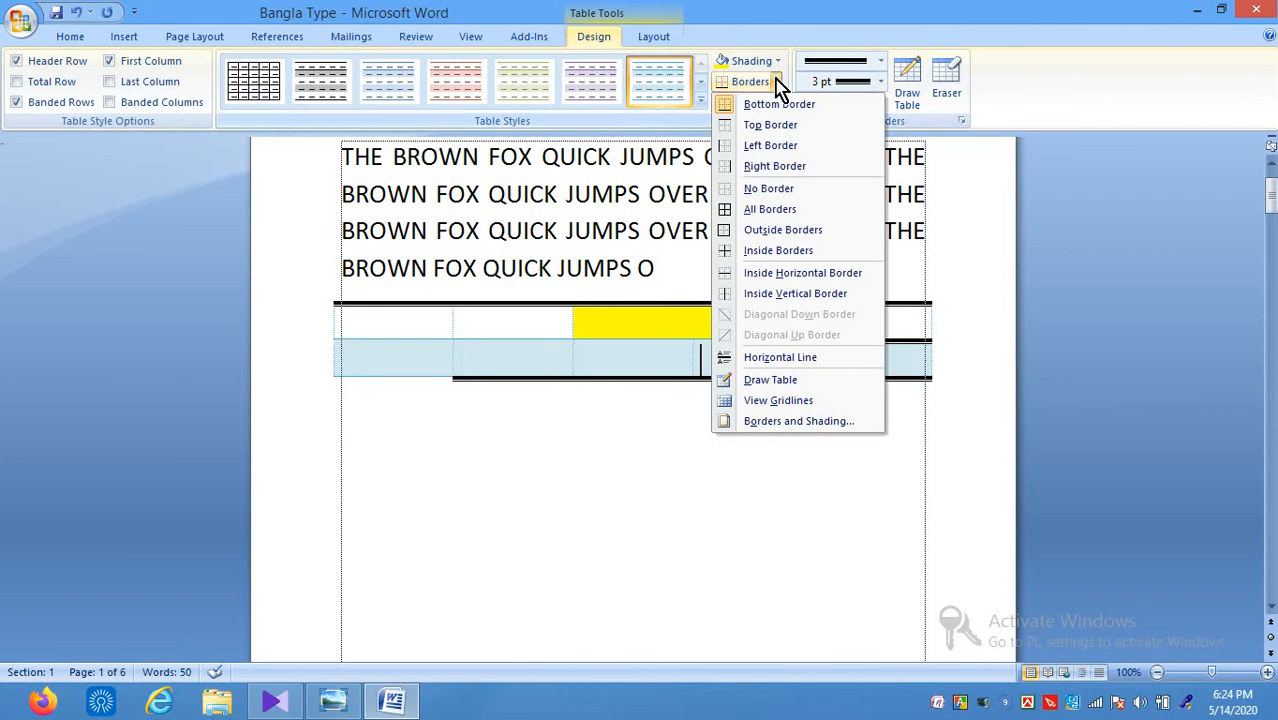
pyautogui.click(731, 232)
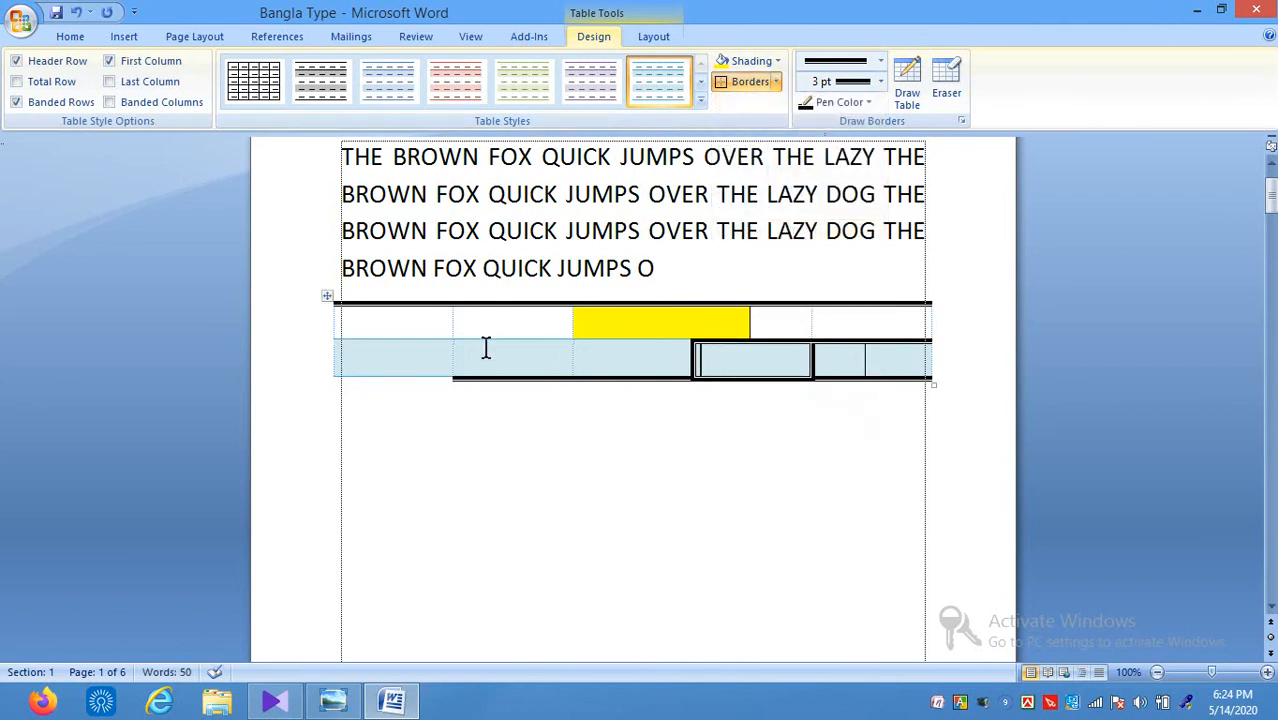
# Step: Select the whole table and cut it from the document
pyautogui.click(407, 326)
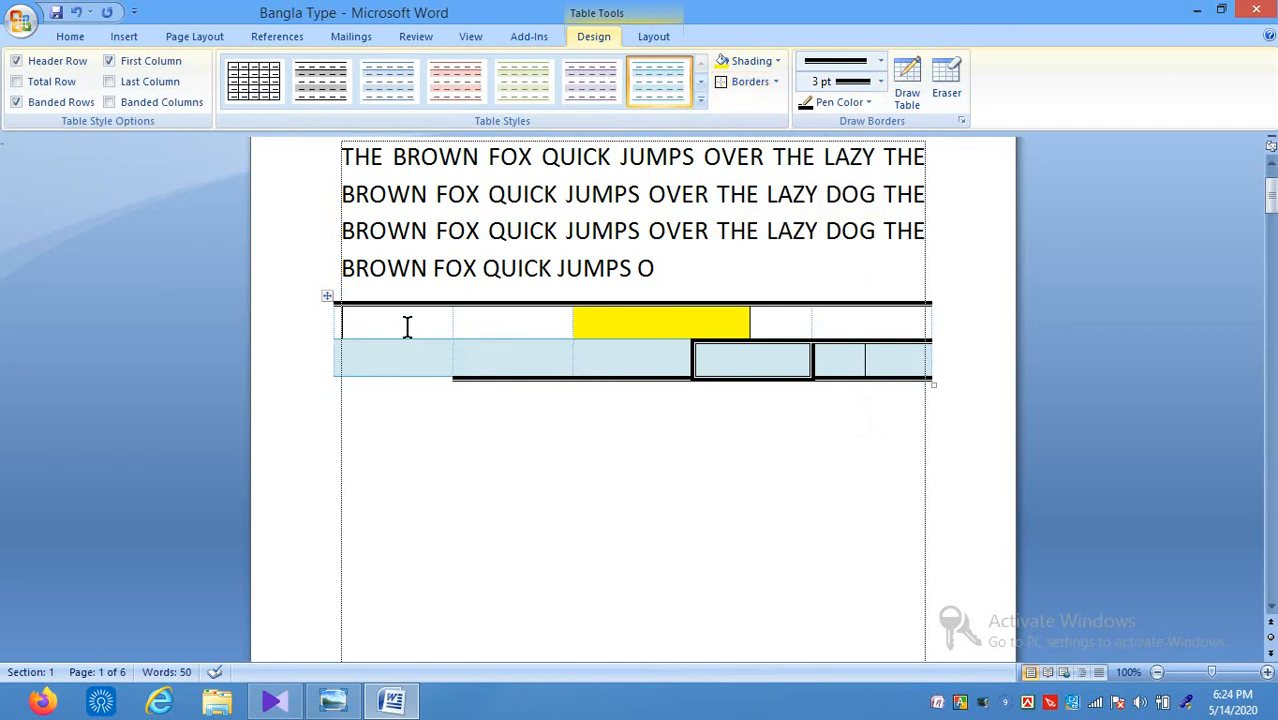
pyautogui.hotkey('shift', 'Right')
pyautogui.hotkey('shift', 'Right')
pyautogui.hotkey('shift', 'Right')
pyautogui.hotkey('shift', 'Right')
pyautogui.hotkey('shift', 'Right')
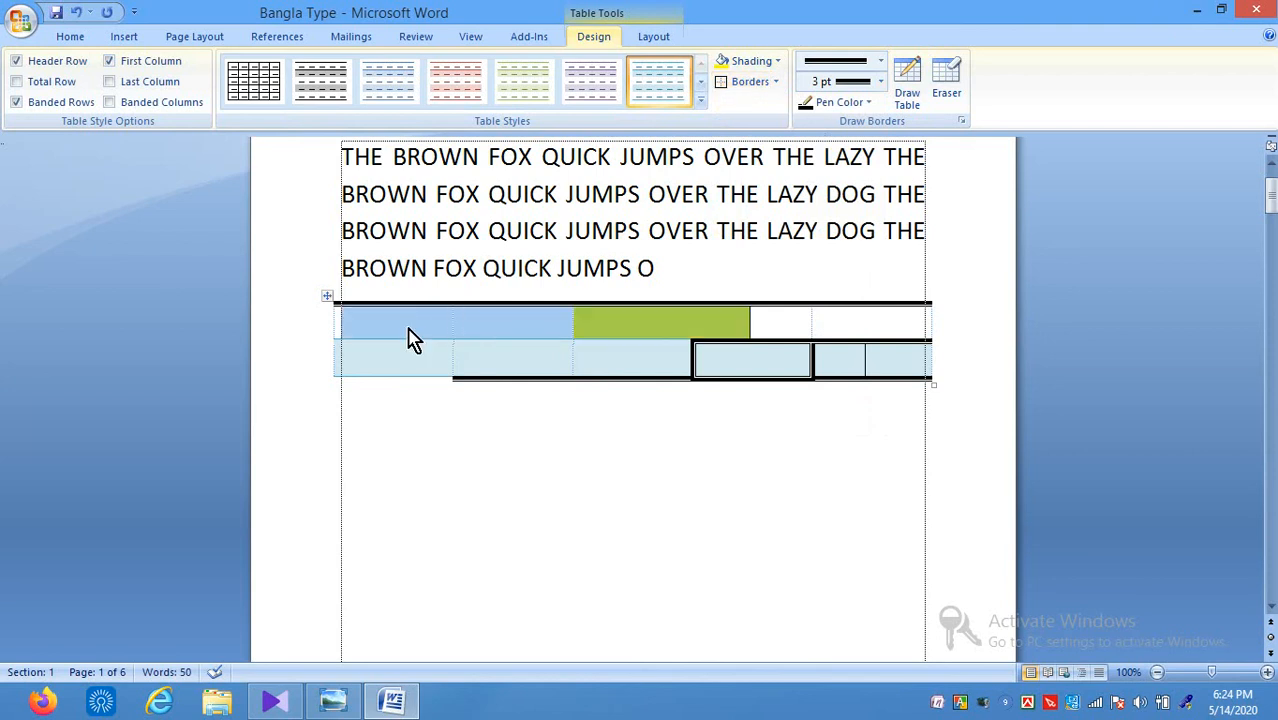
pyautogui.hotkey('shift', 'Down')
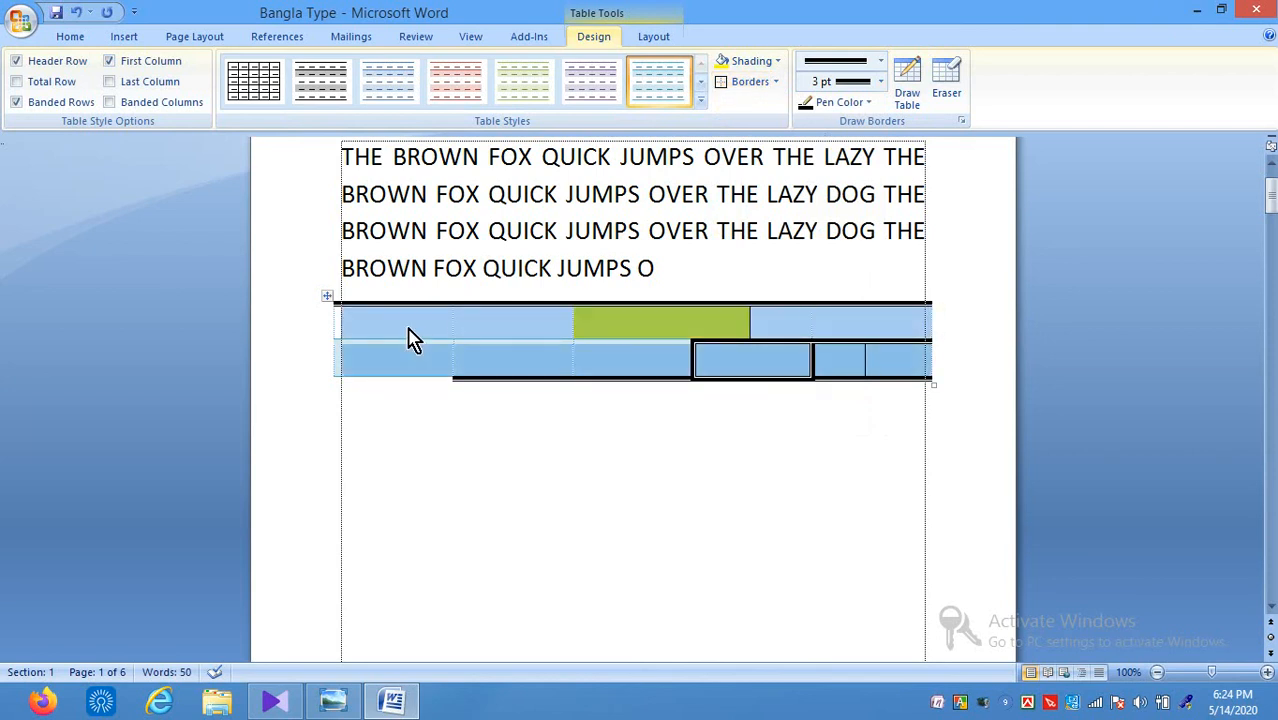
pyautogui.click(367, 333)
pyautogui.click(328, 297)
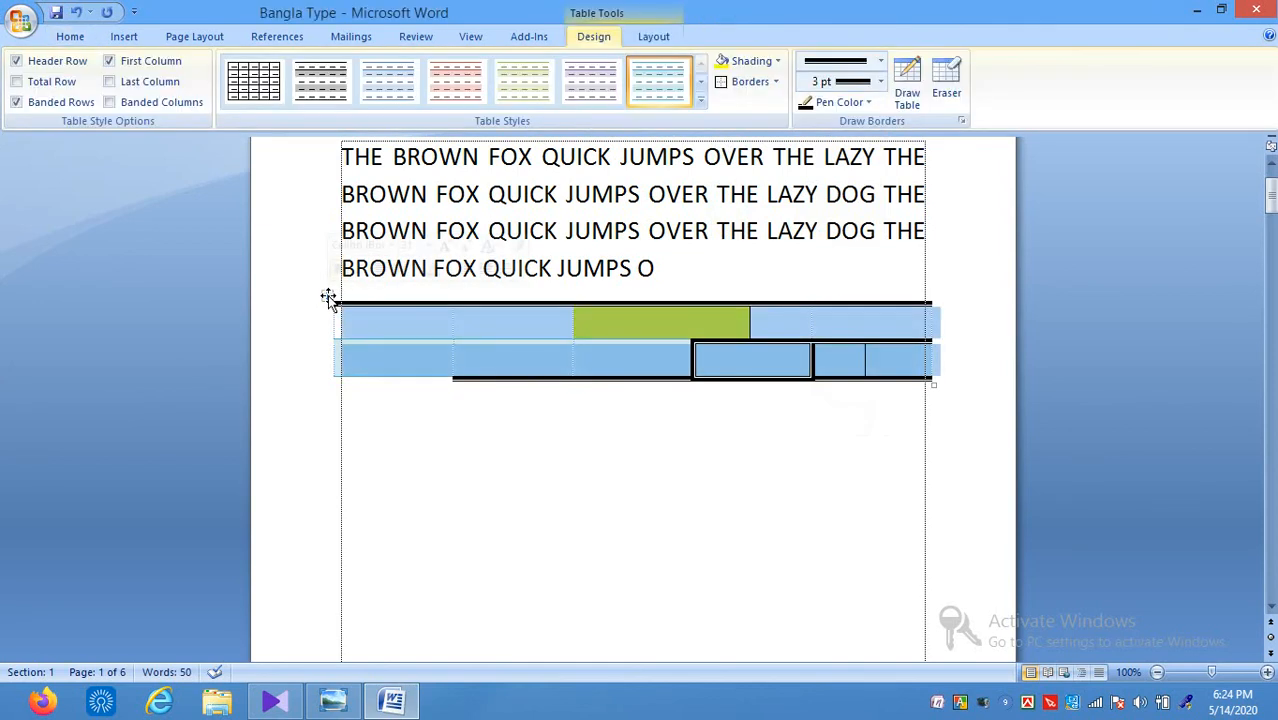
pyautogui.click(328, 297)
pyautogui.click(328, 297)
pyautogui.rightClick(328, 297)
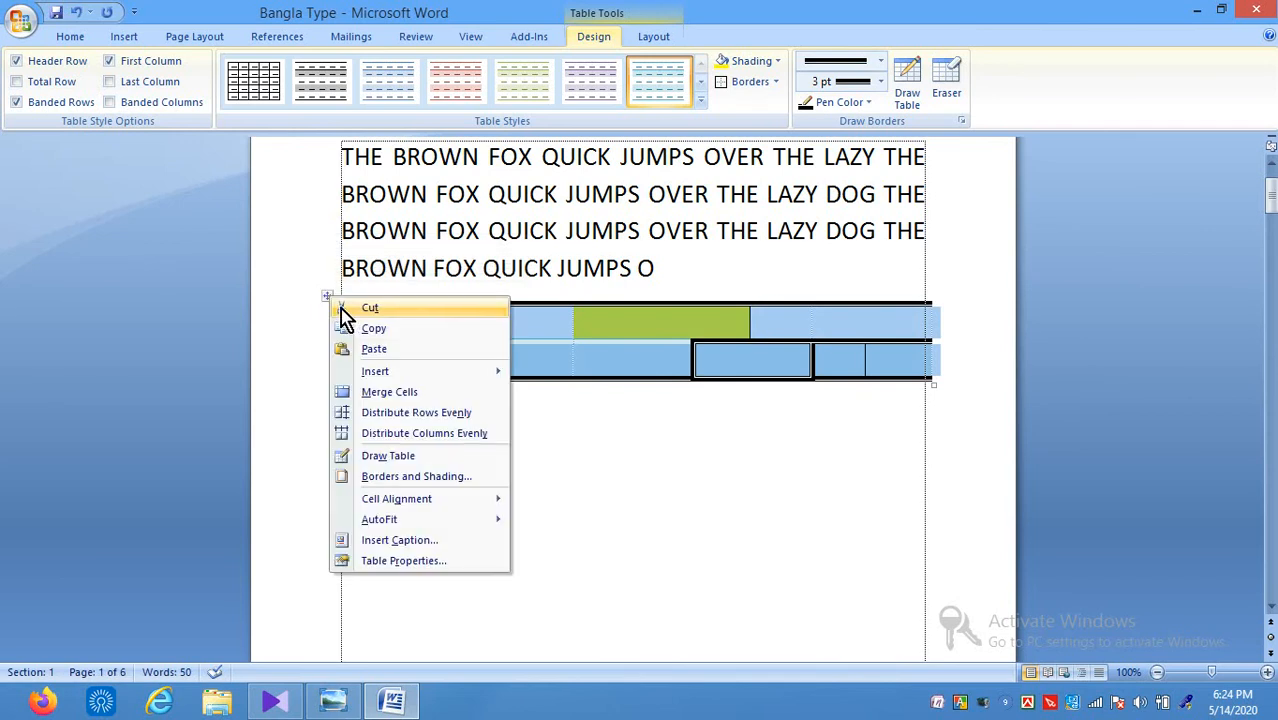
pyautogui.click(345, 308)
pyautogui.click(345, 308)
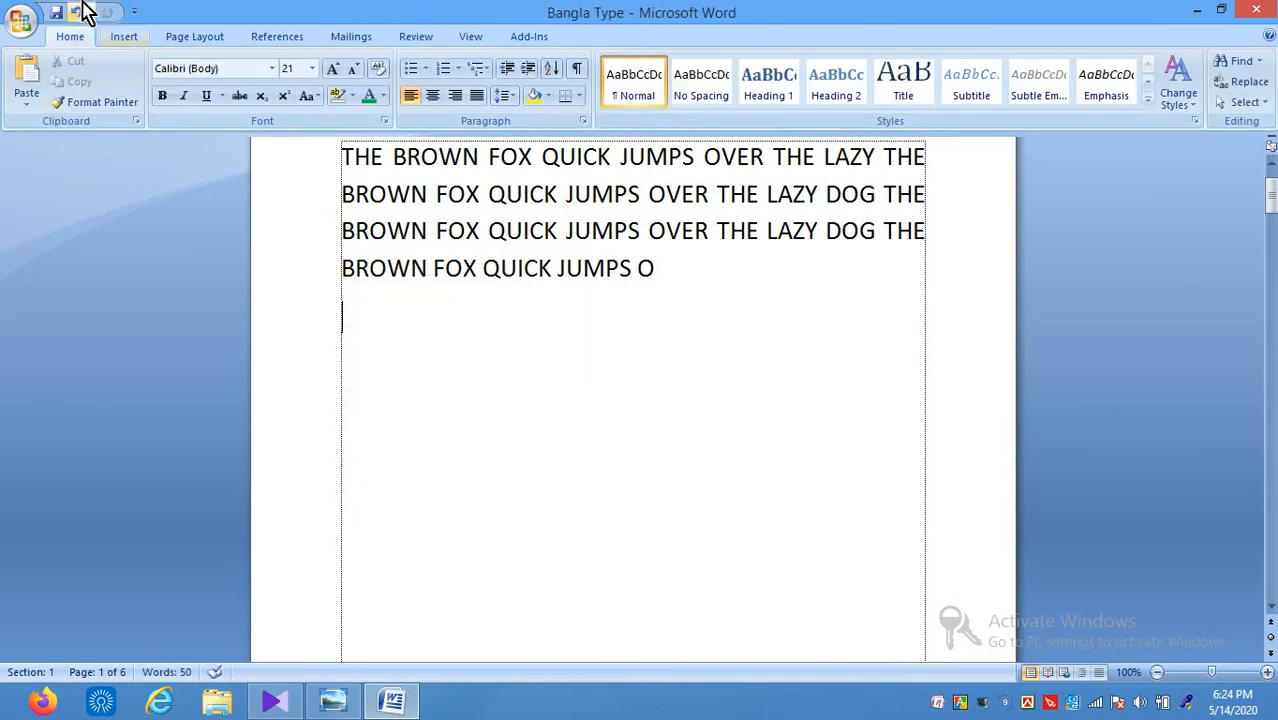
# Step: Insert a new table with 5 columns and 2 rows below the paragraph
pyautogui.click(112, 38)
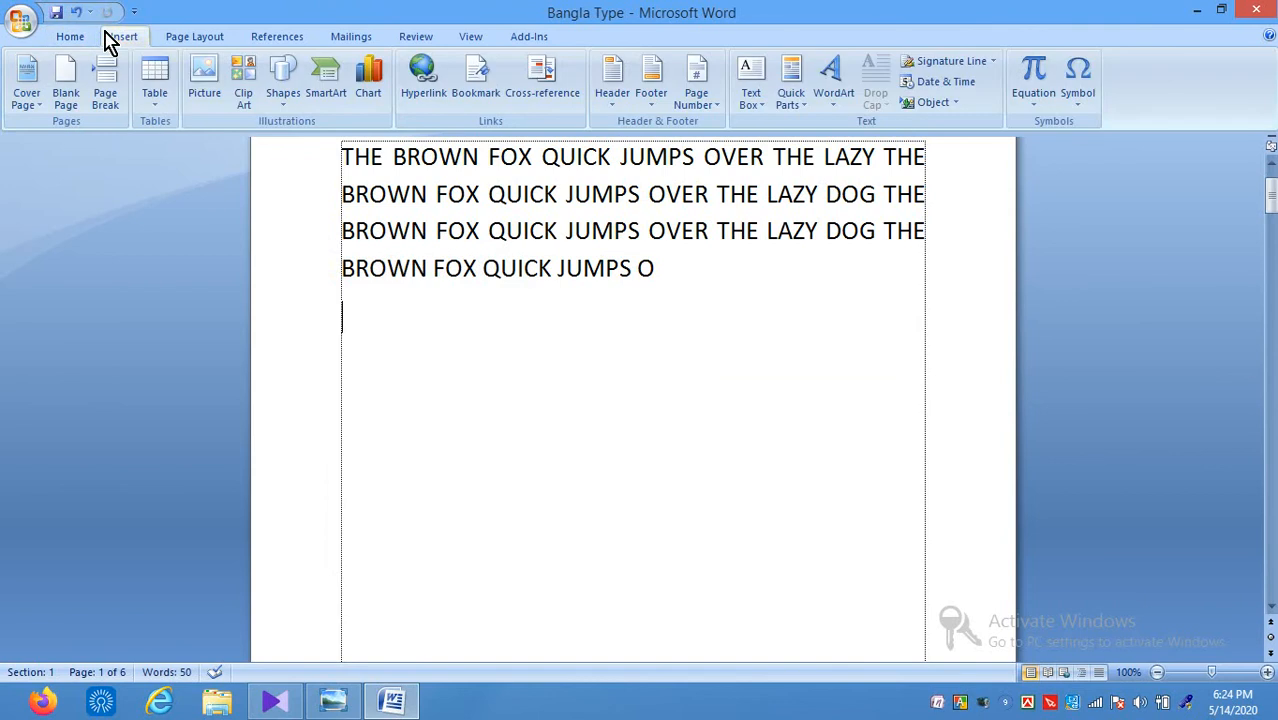
pyautogui.click(154, 78)
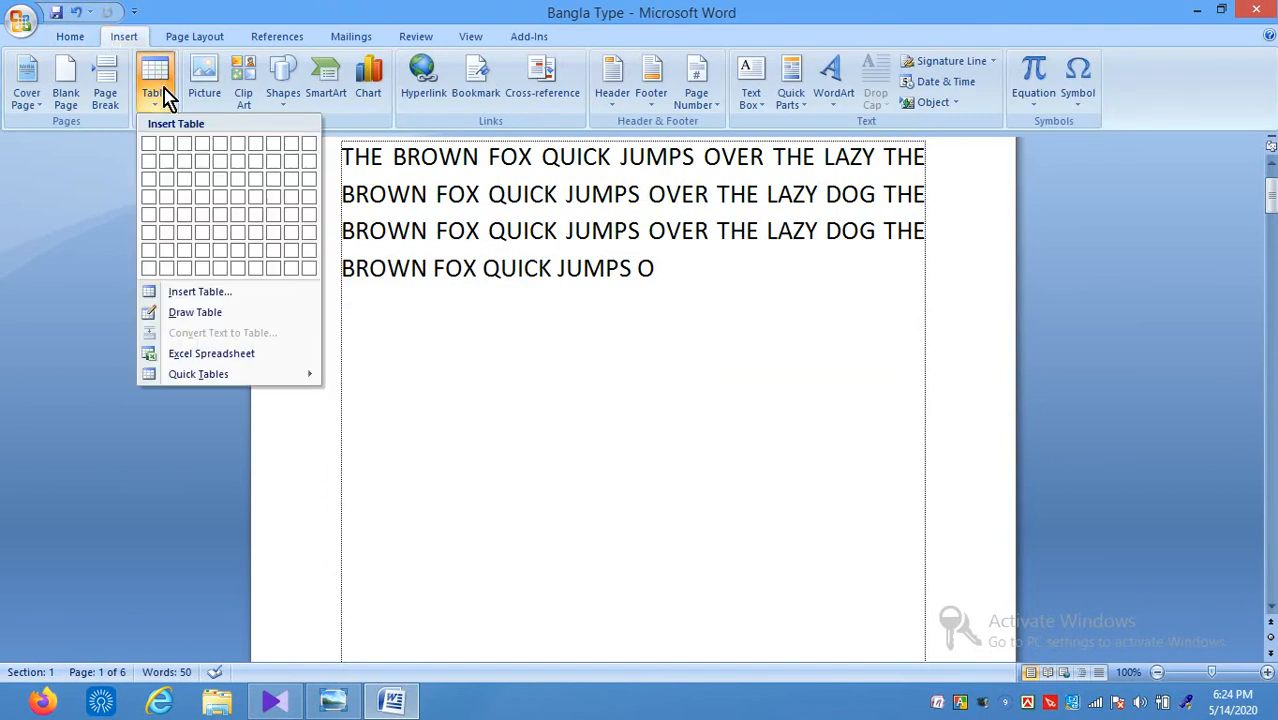
pyautogui.click(175, 294)
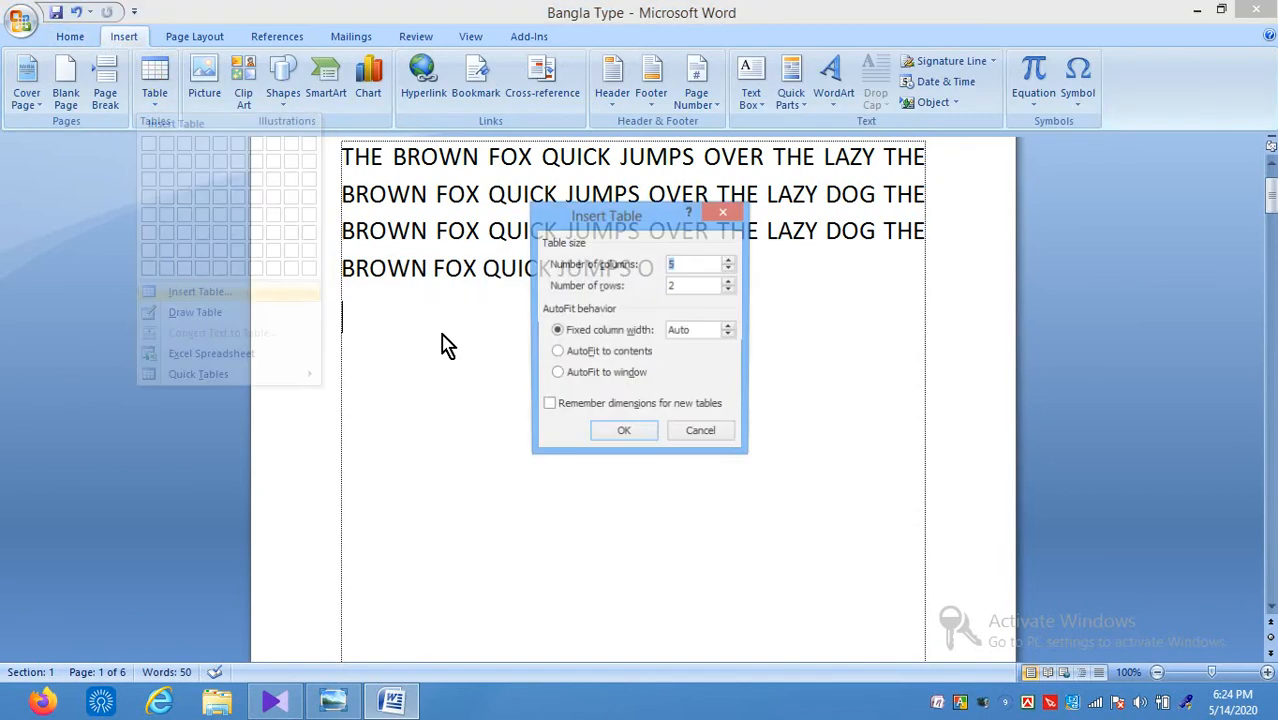
pyautogui.click(636, 433)
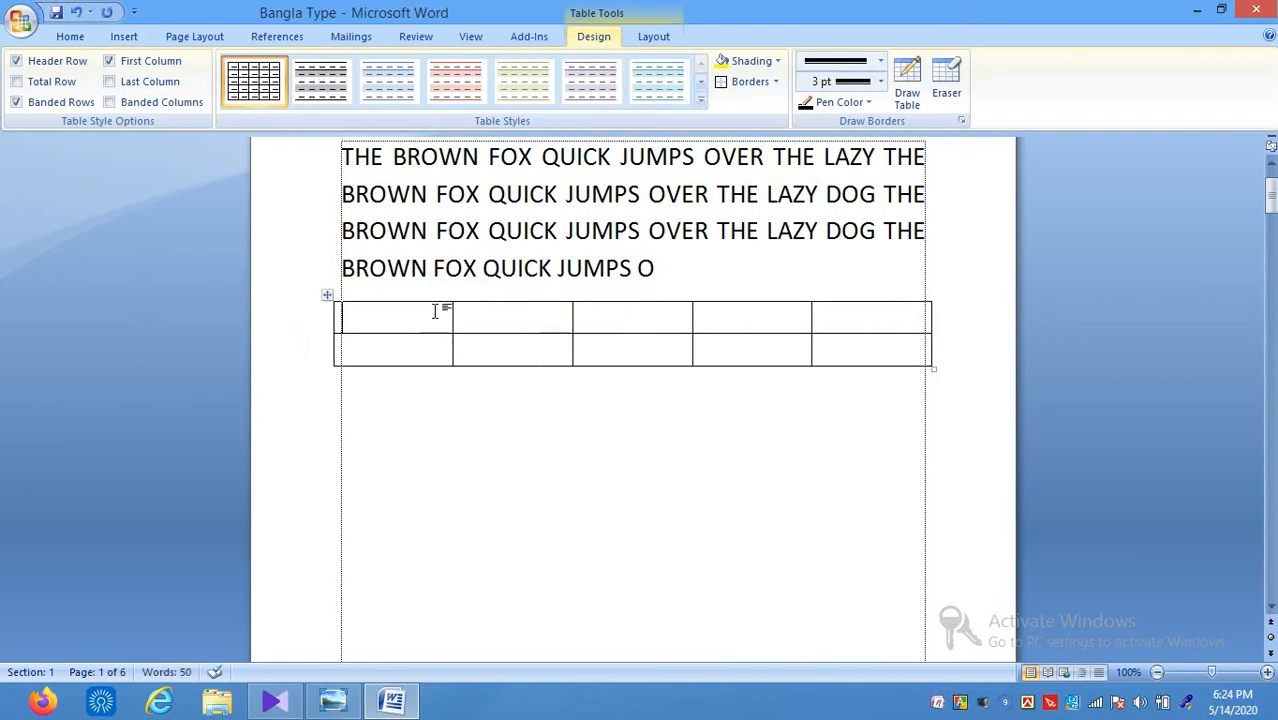
# Step: Select both rows of the new table and apply outside borders in the 3 pt thick-and-thin line style
pyautogui.hotkey('shift', 'Right')
pyautogui.hotkey('shift', 'Right')
pyautogui.hotkey('shift', 'Right')
pyautogui.hotkey('shift', 'Right')
pyautogui.hotkey('shift', 'Right')
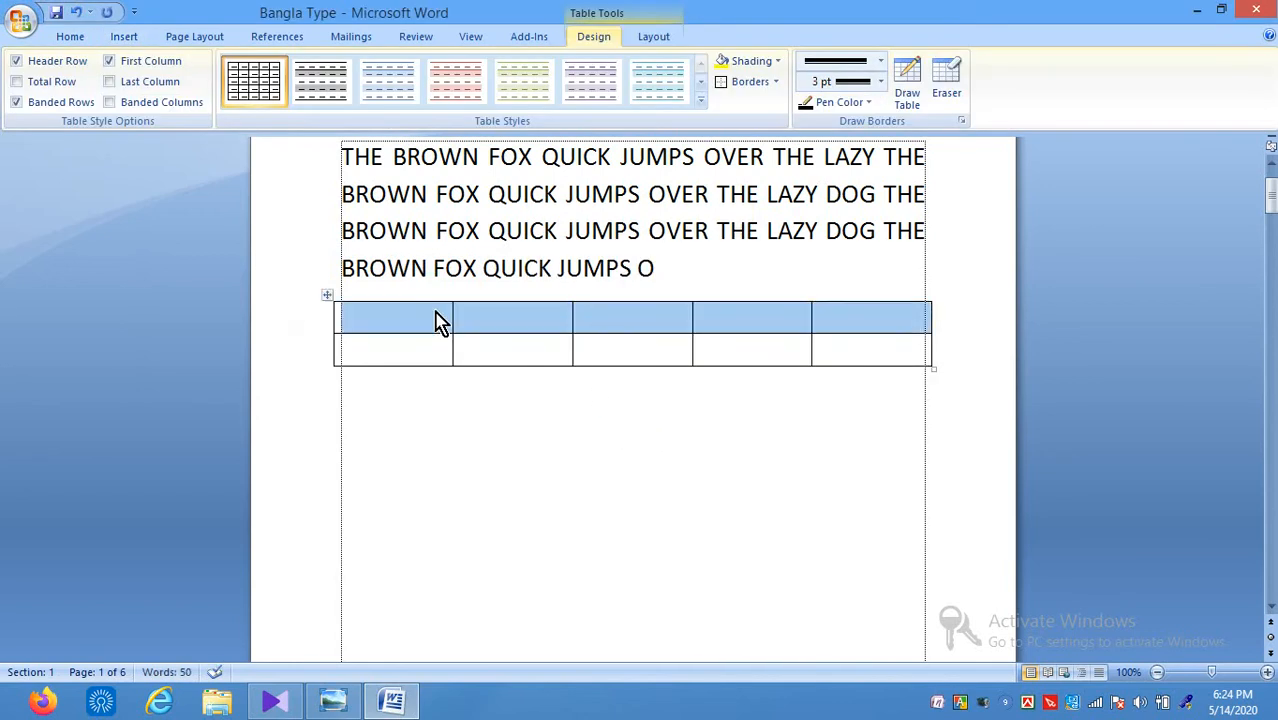
pyautogui.hotkey('shift', 'Down')
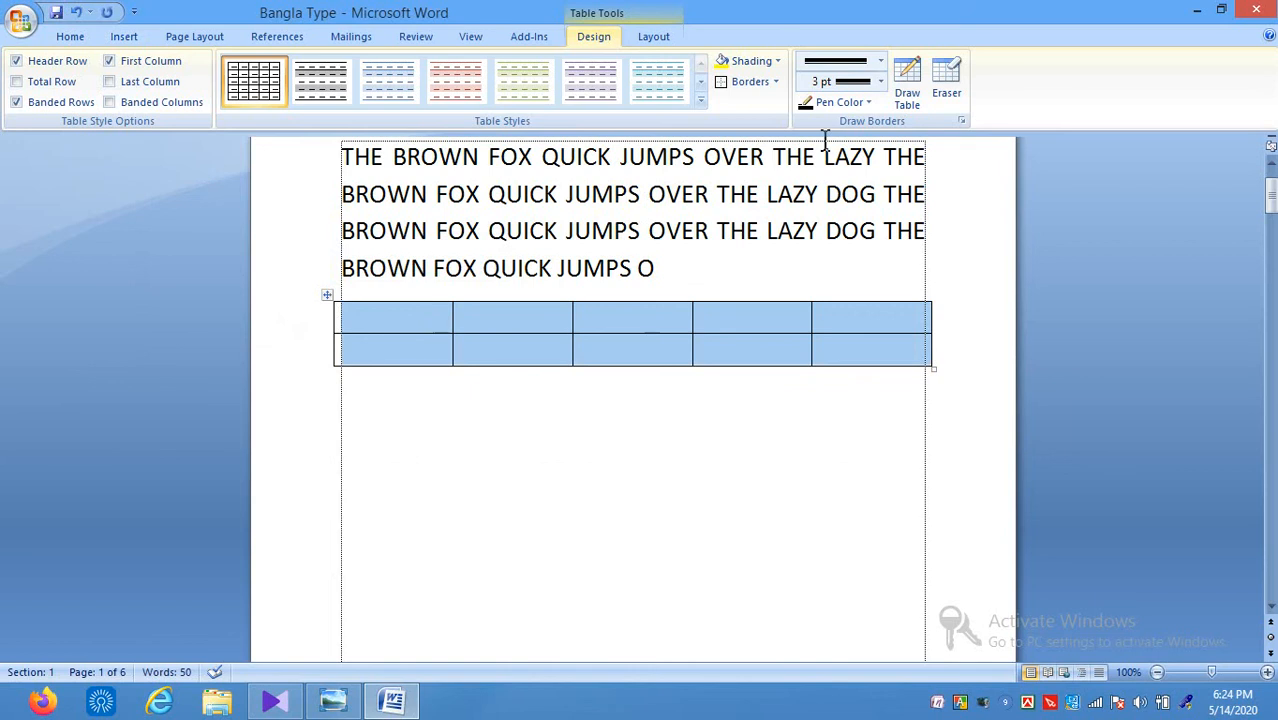
pyautogui.click(776, 83)
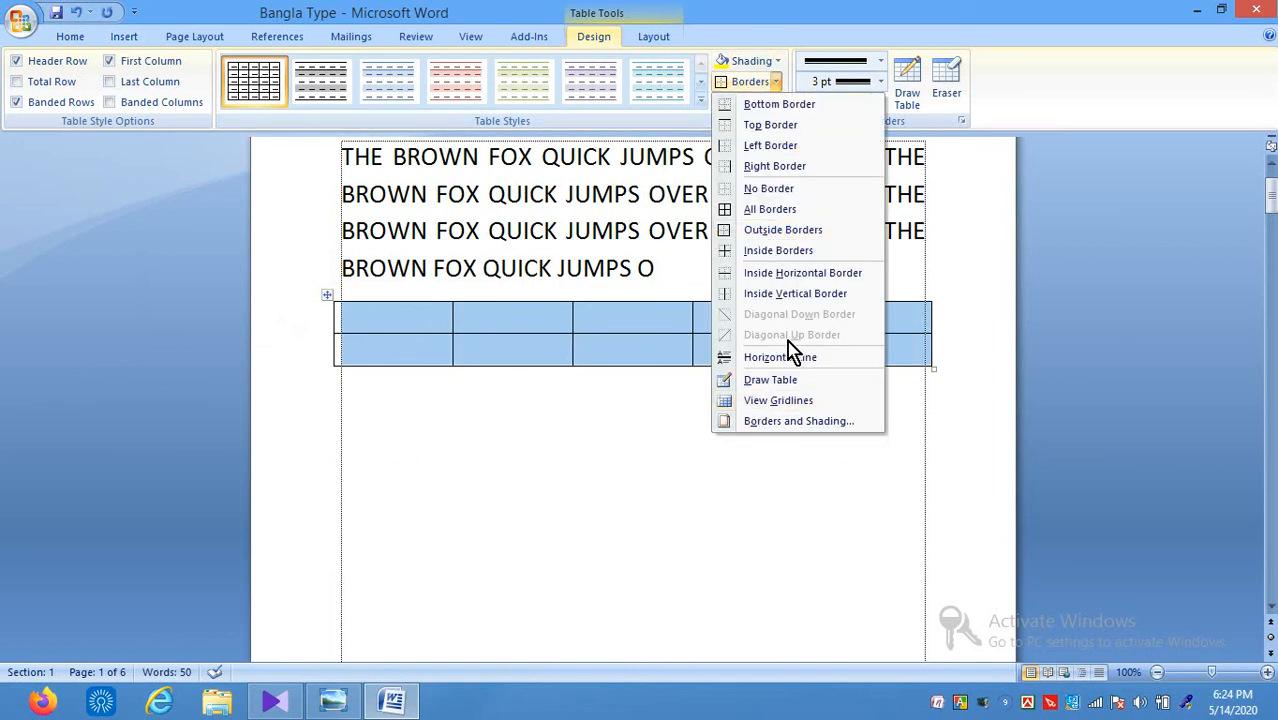
pyautogui.click(728, 230)
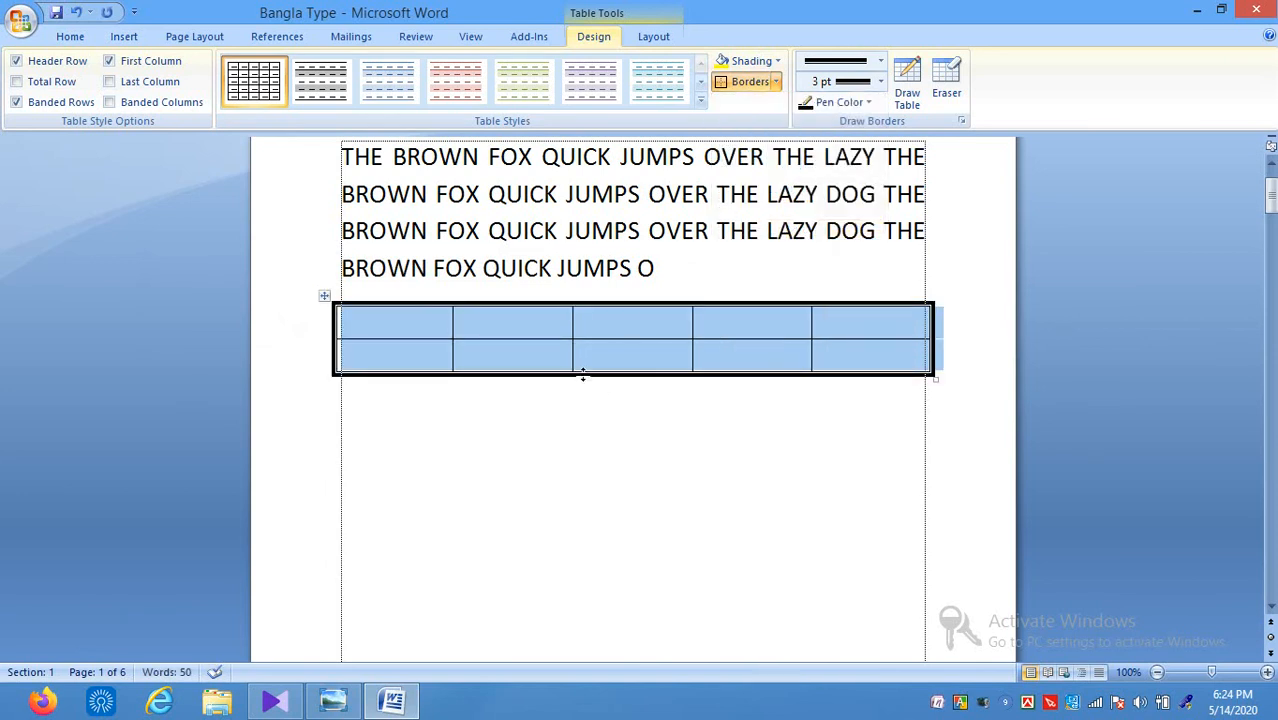
pyautogui.click(594, 326)
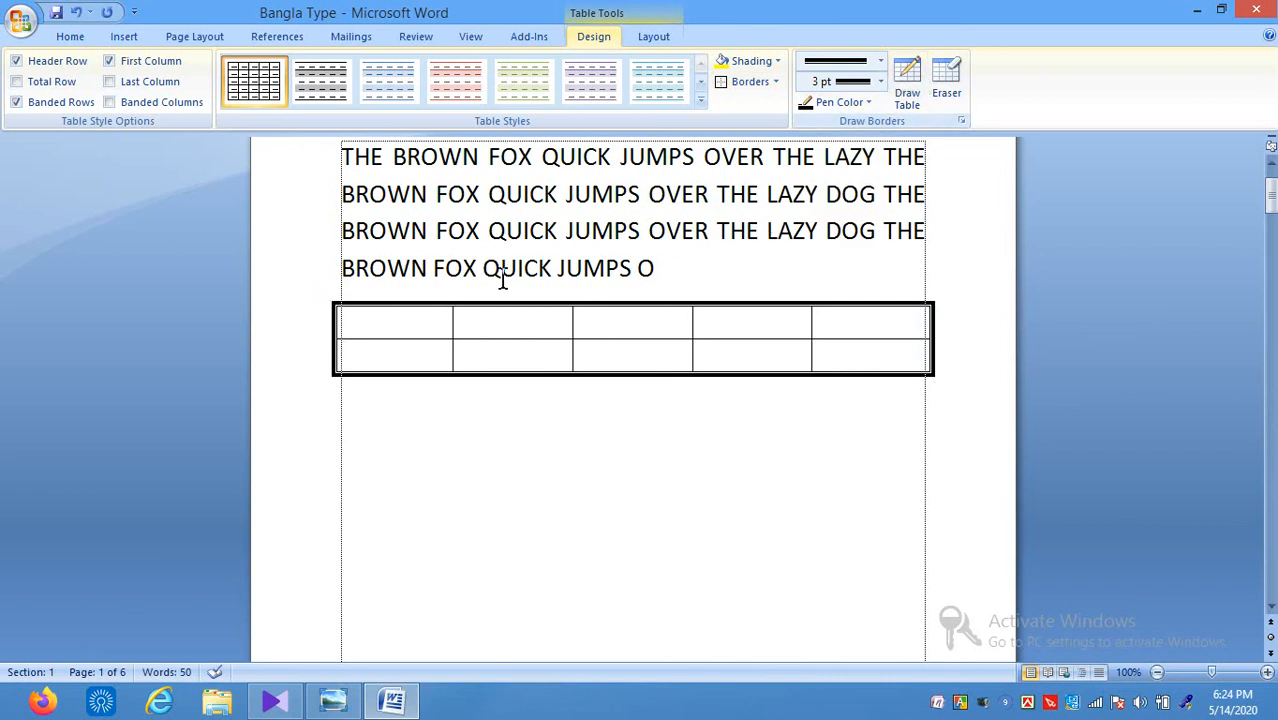
# Step: Select both rows of the table and open the choice of border line styles
pyautogui.click(370, 327)
pyautogui.hotkey('shift', 'Right')
pyautogui.hotkey('shift', 'Right')
pyautogui.hotkey('shift', 'Right')
pyautogui.hotkey('shift', 'Right')
pyautogui.hotkey('shift', 'Right')
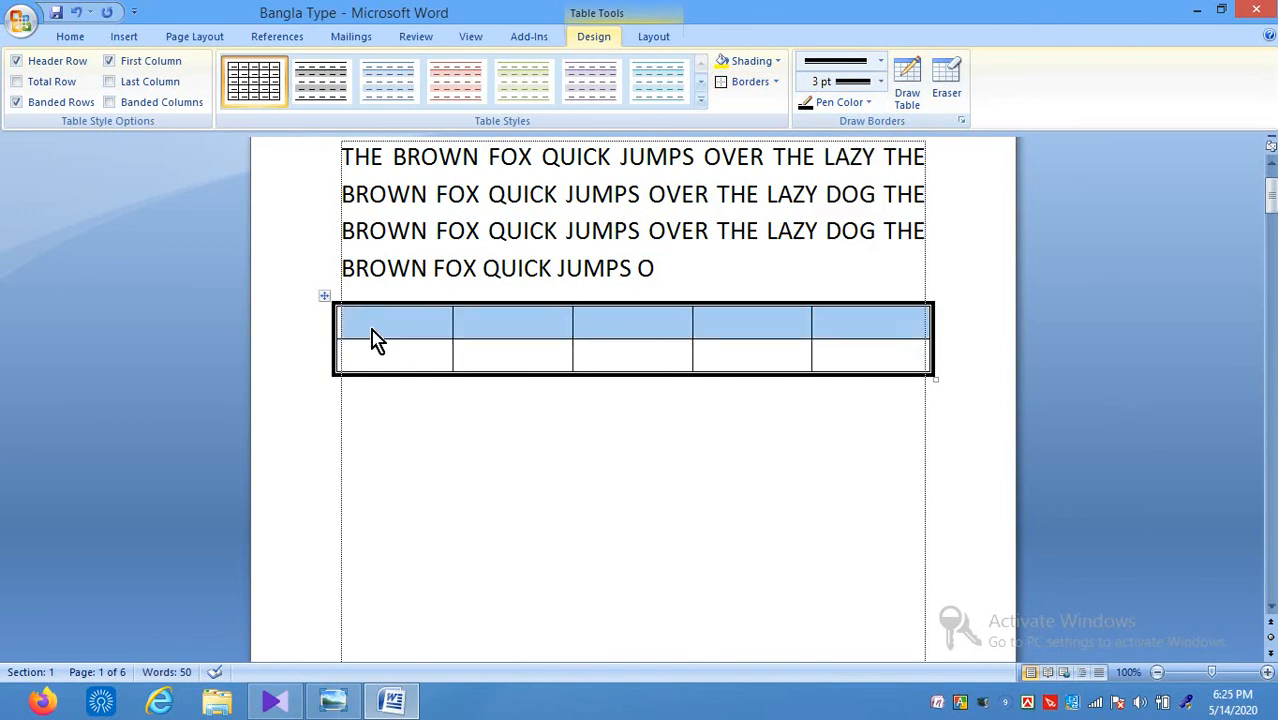
pyautogui.hotkey('shift', 'Down')
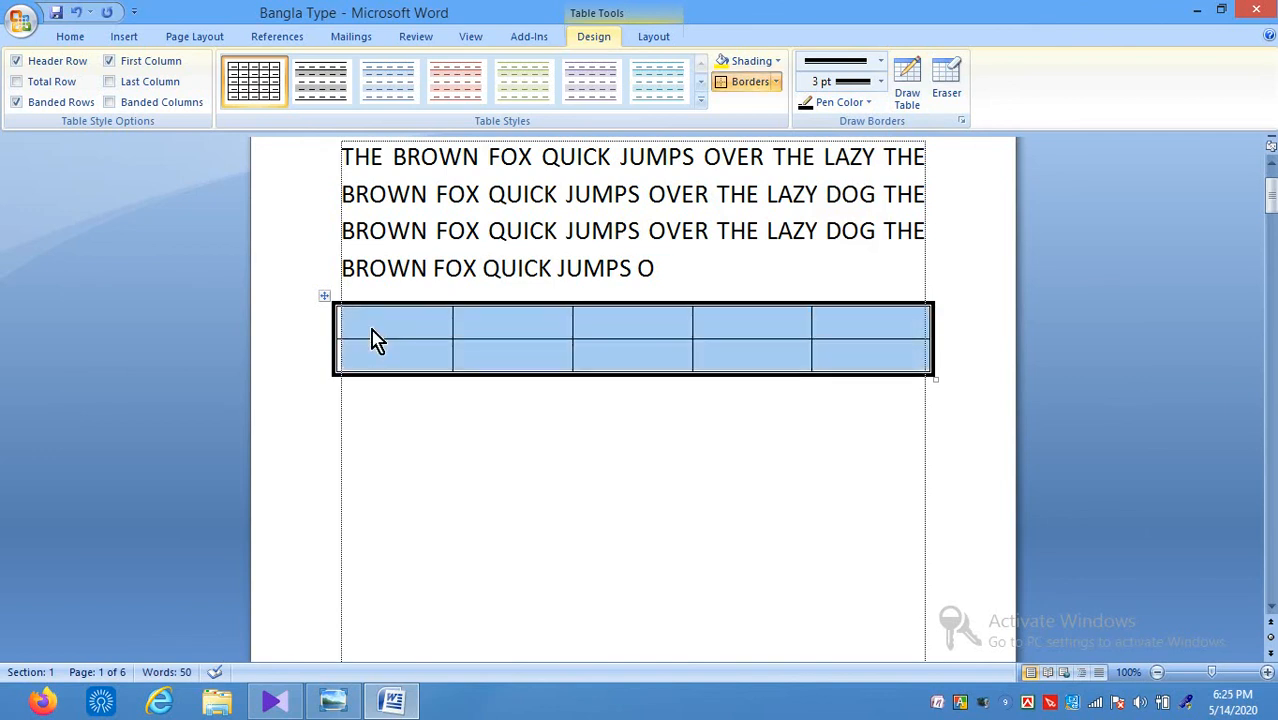
pyautogui.click(881, 62)
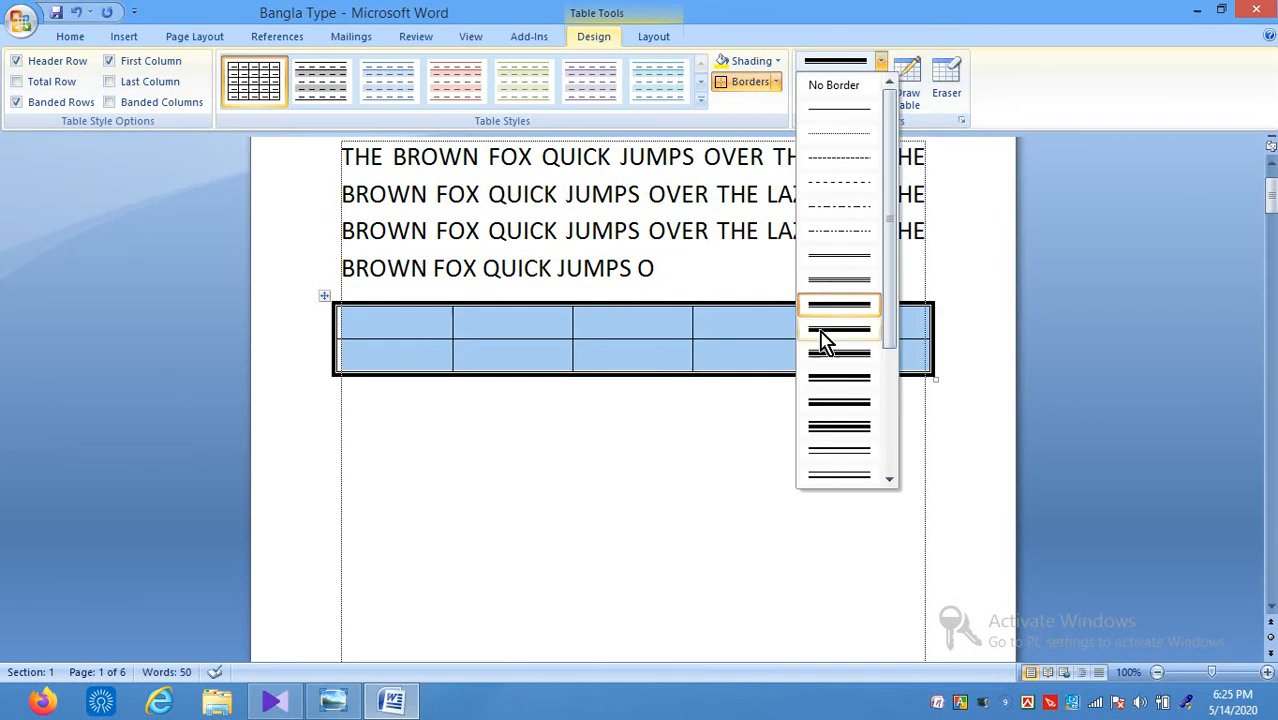